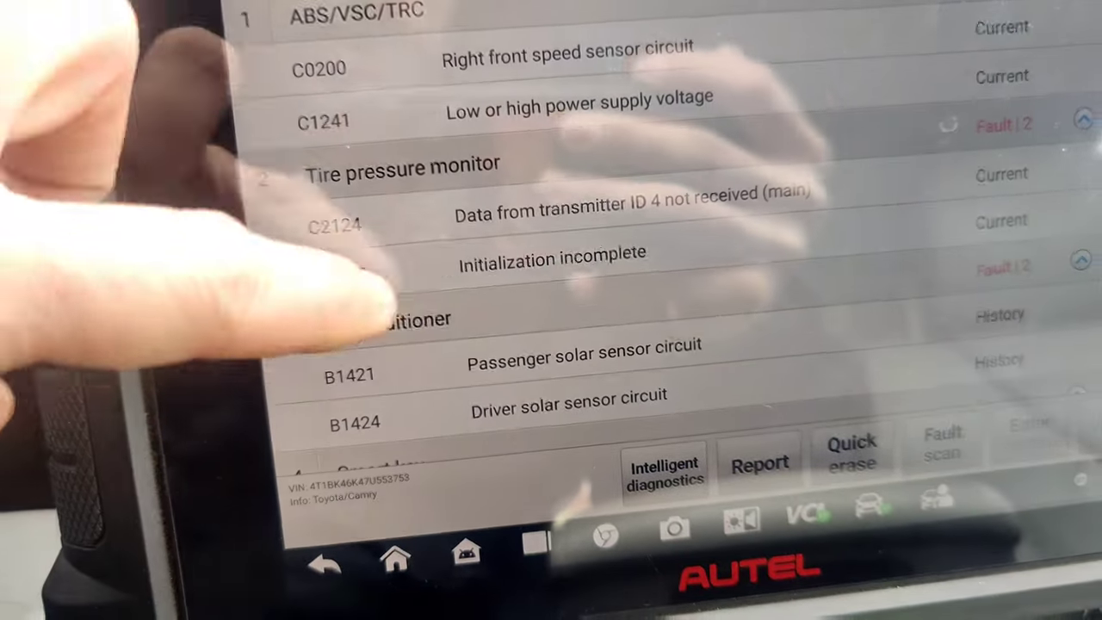
left_click_drag(370, 320, 405, 492)
left_click_drag(319, 352, 406, 74)
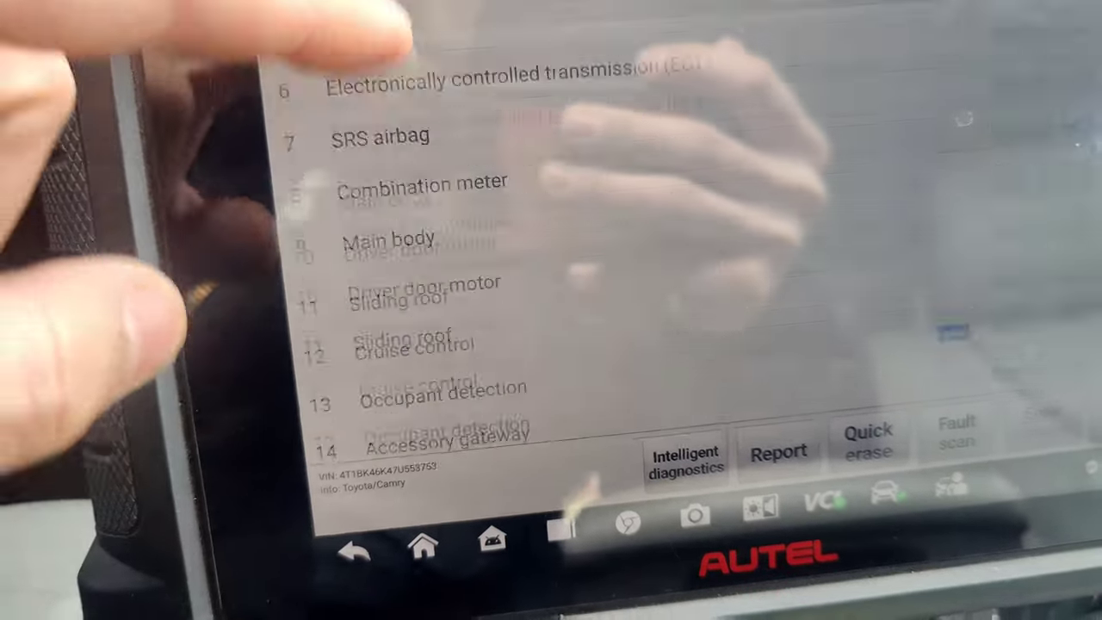
left_click_drag(447, 172, 491, 320)
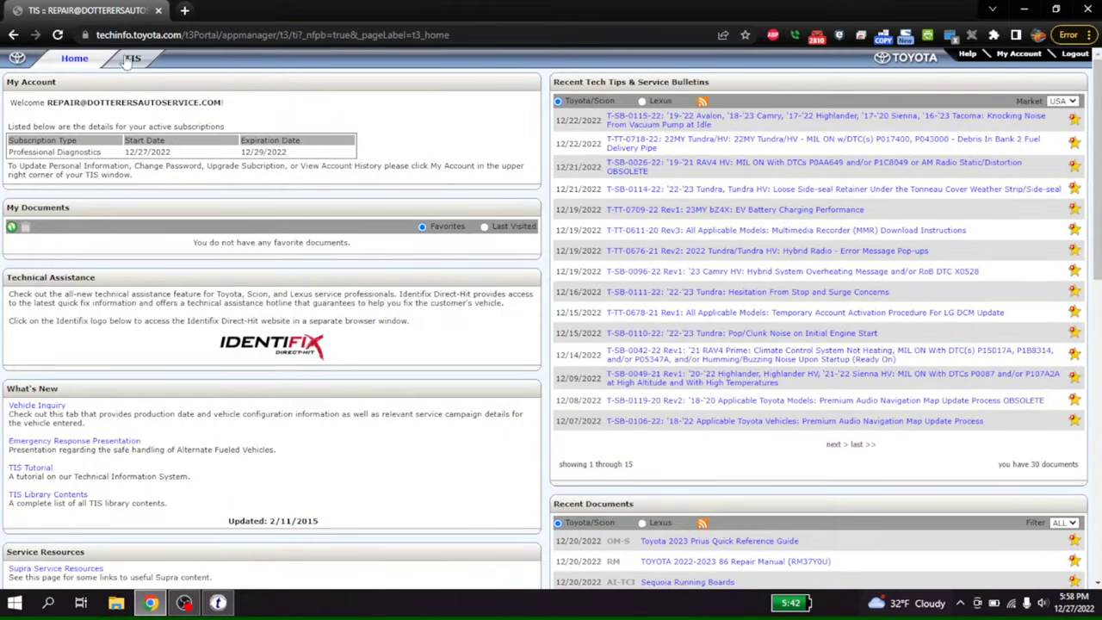
Search calibrations for TOYOTA Camry 2007 and scroll the 18 results to bulletin T-SB-0089-09.
left_click(126, 62)
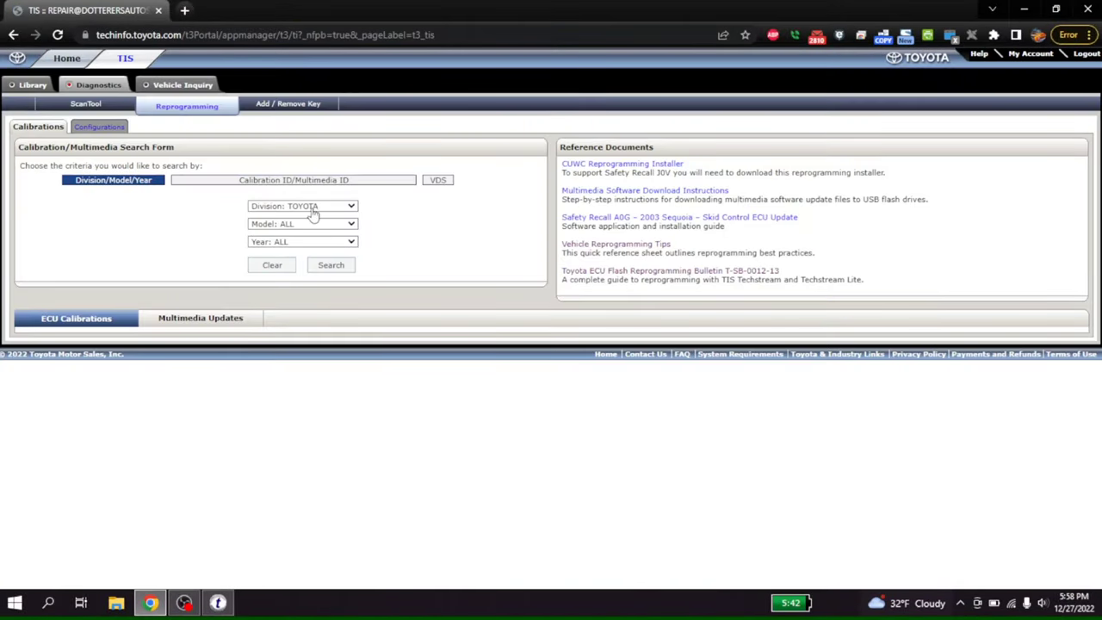
left_click(316, 212)
left_click(309, 235)
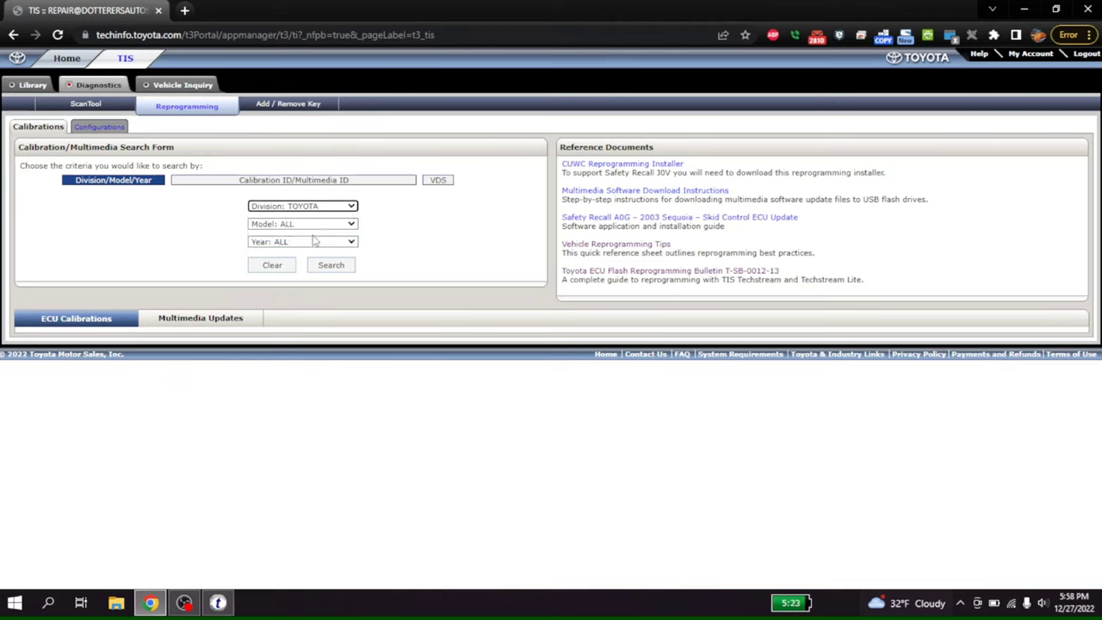
left_click(306, 227)
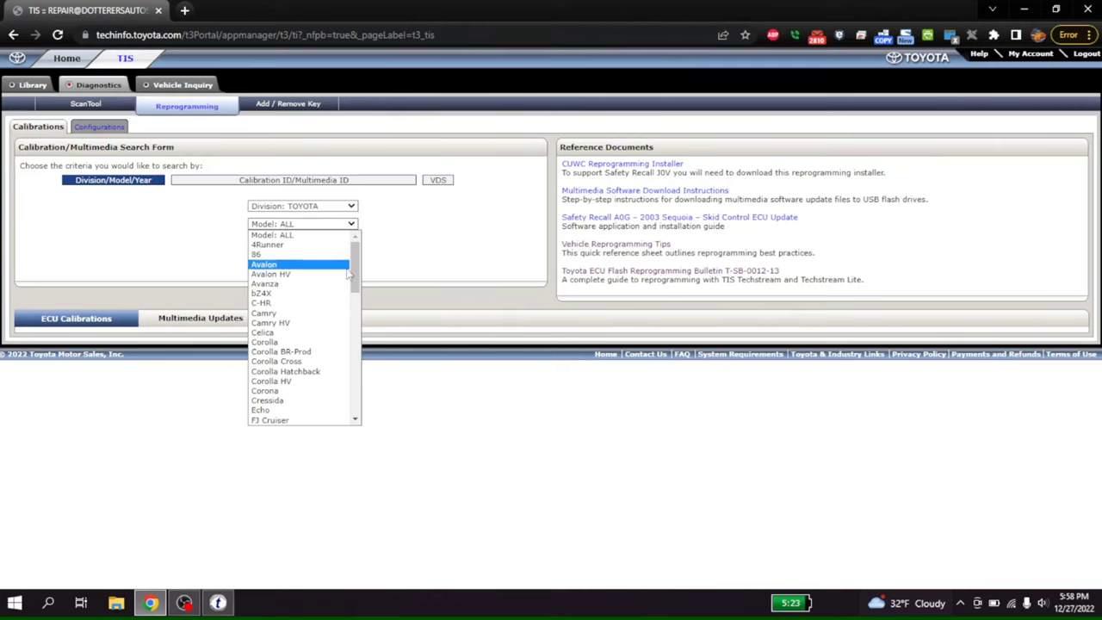
left_click(327, 314)
left_click(301, 242)
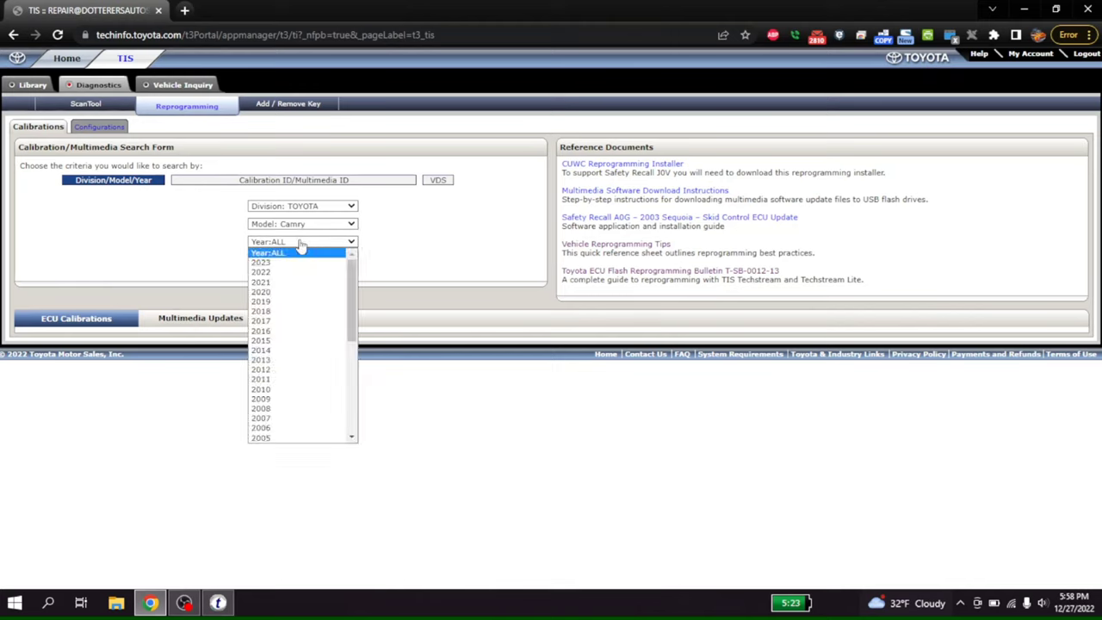
left_click(295, 418)
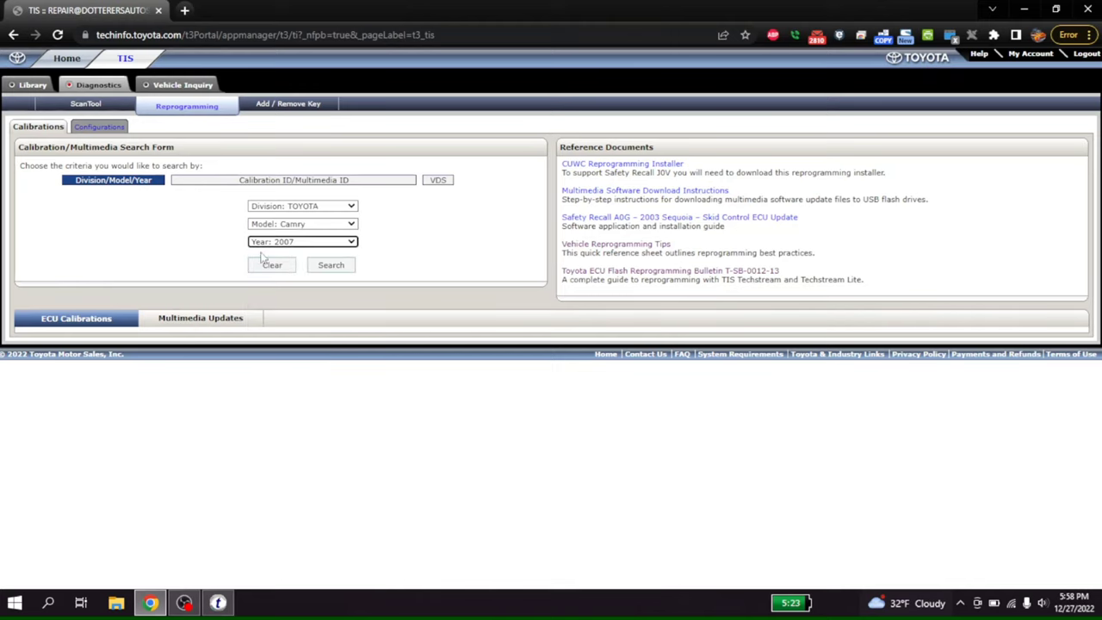
left_click(335, 277)
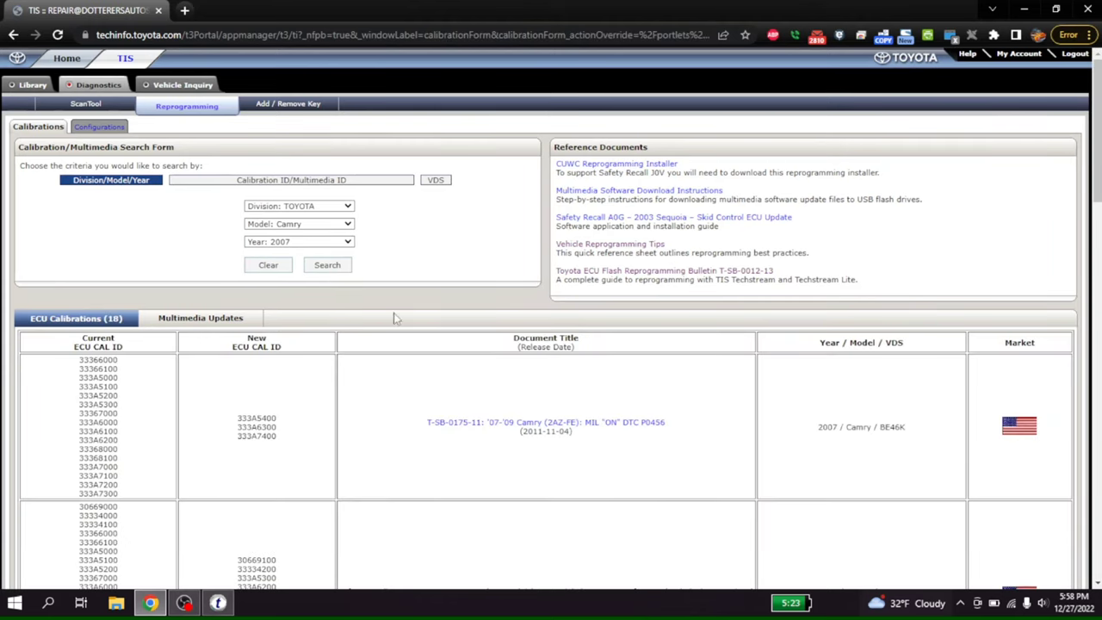
scroll(456, 302, "down", 3)
scroll(551, 319, "down", 5)
scroll(550, 318, "down", 1)
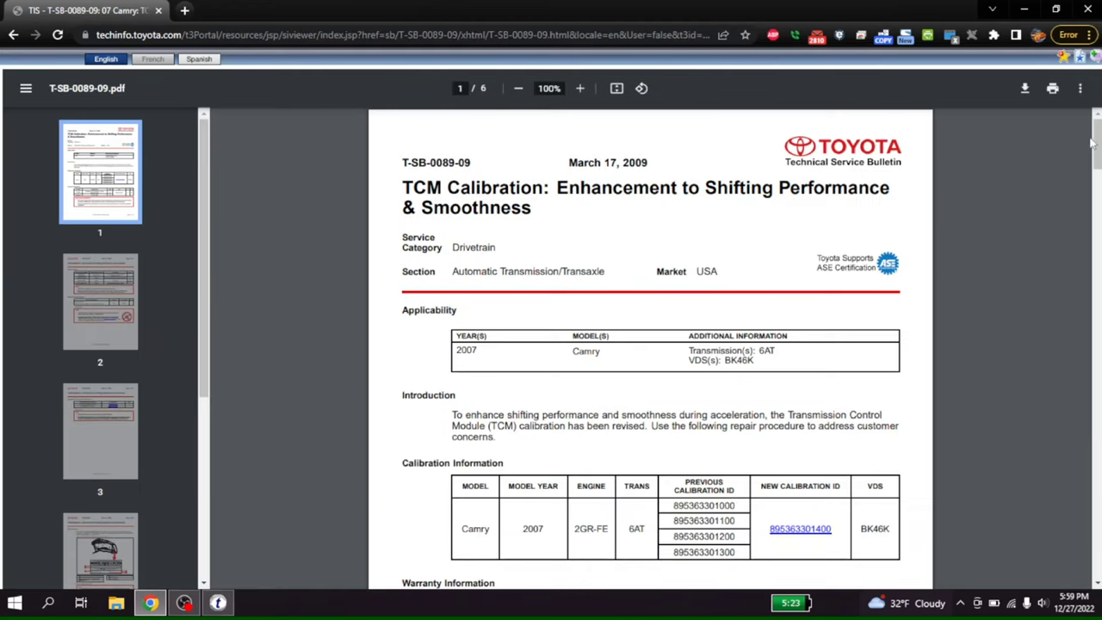
Read through the T-SB-0089-09 repair procedure and follow its step 2 link to SS002-07.
left_click_drag(1098, 140, 1093, 378)
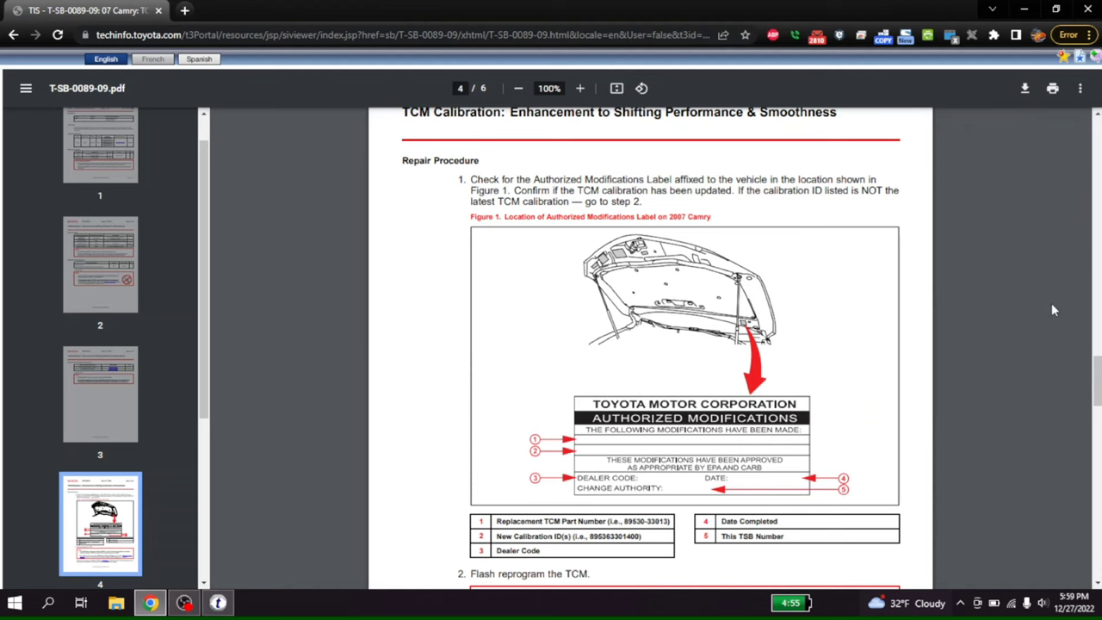
scroll(1093, 378, "down", 2)
scroll(1093, 395, "down", 3)
scroll(651, 348, "down", 1)
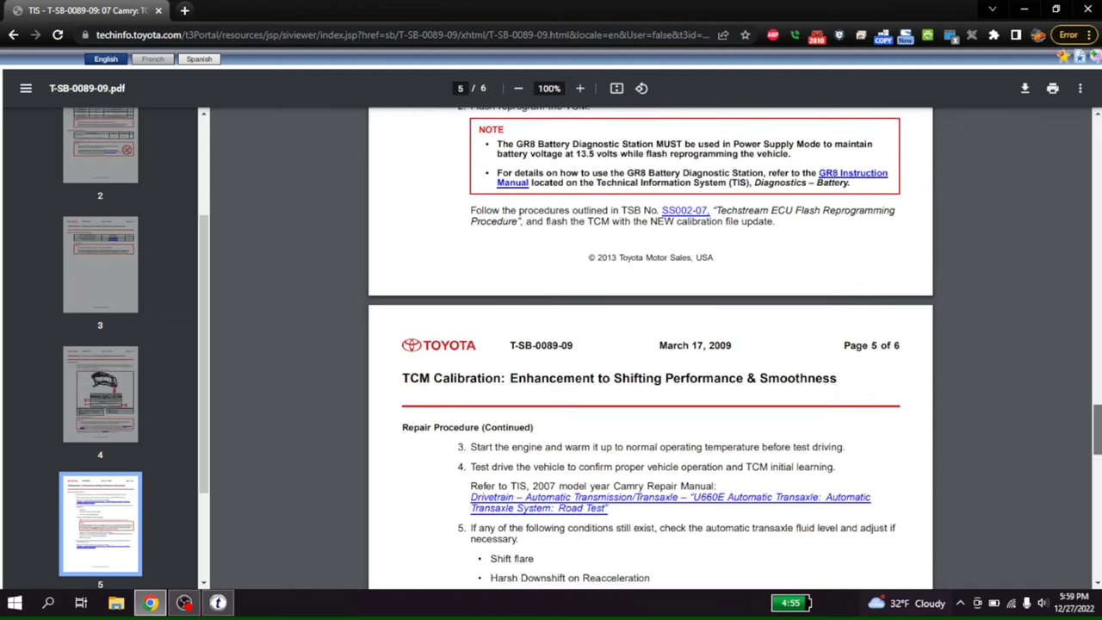
scroll(651, 348, "down", 2)
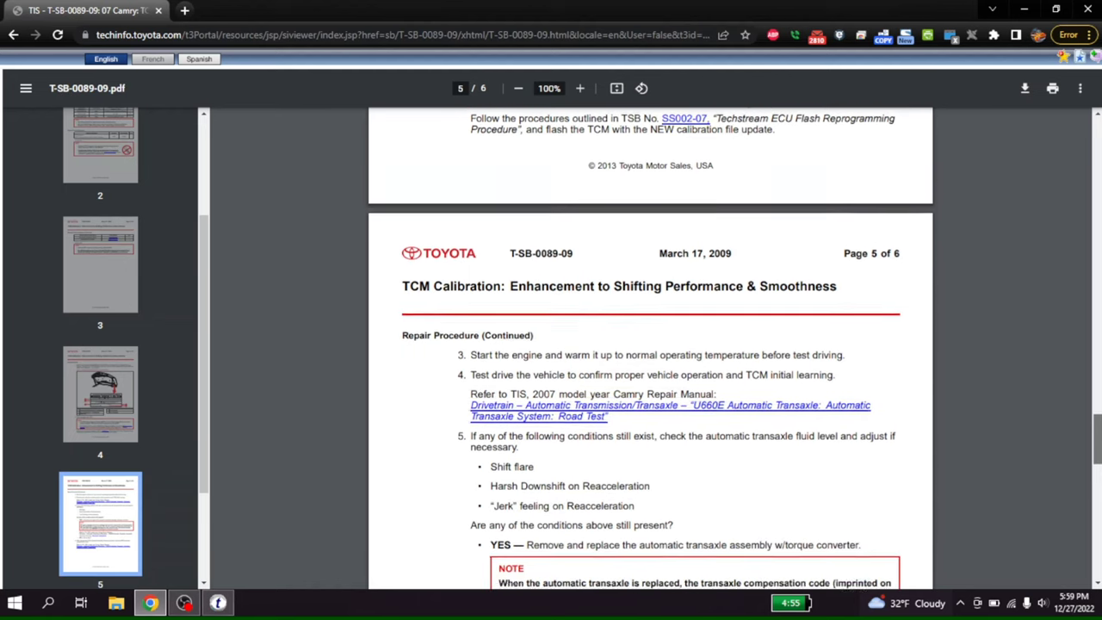
scroll(651, 347, "down", 1)
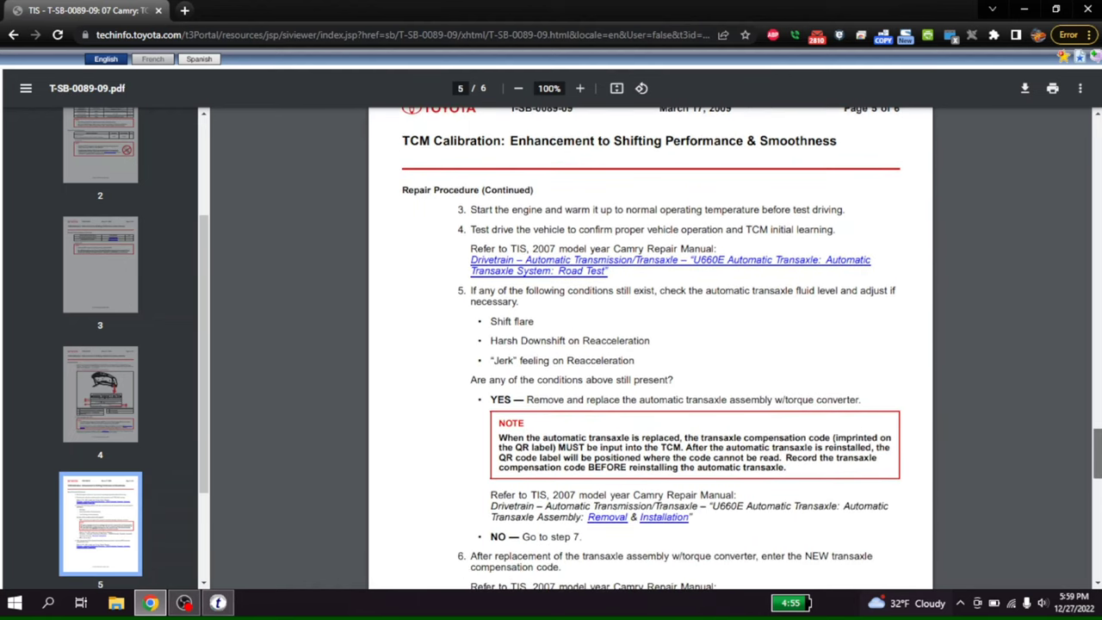
scroll(650, 348, "down", 1)
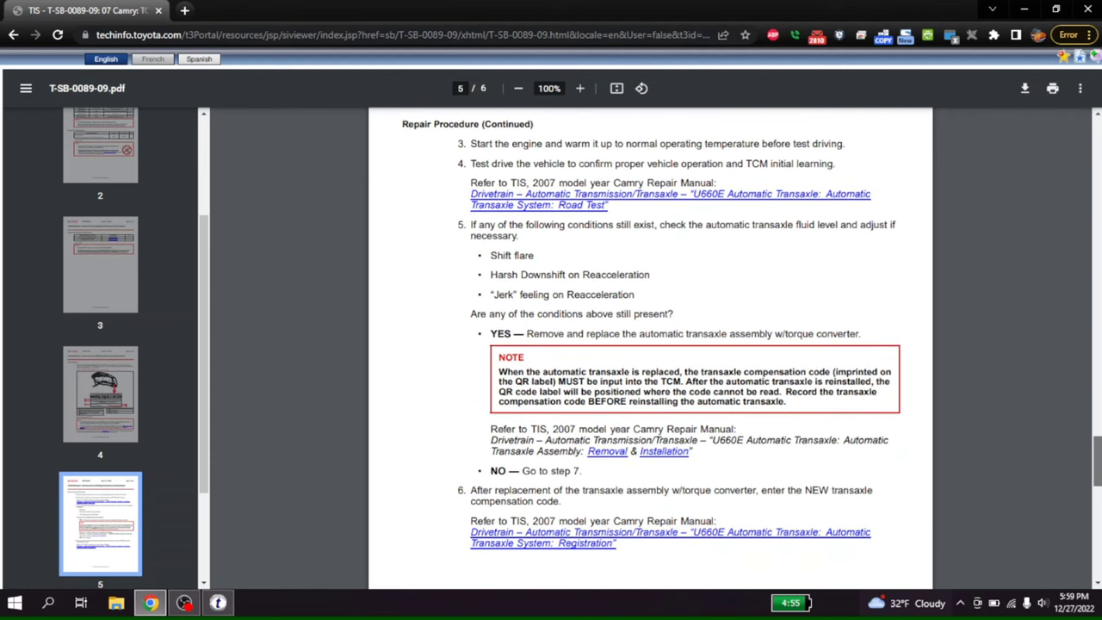
scroll(651, 347, "up", 1)
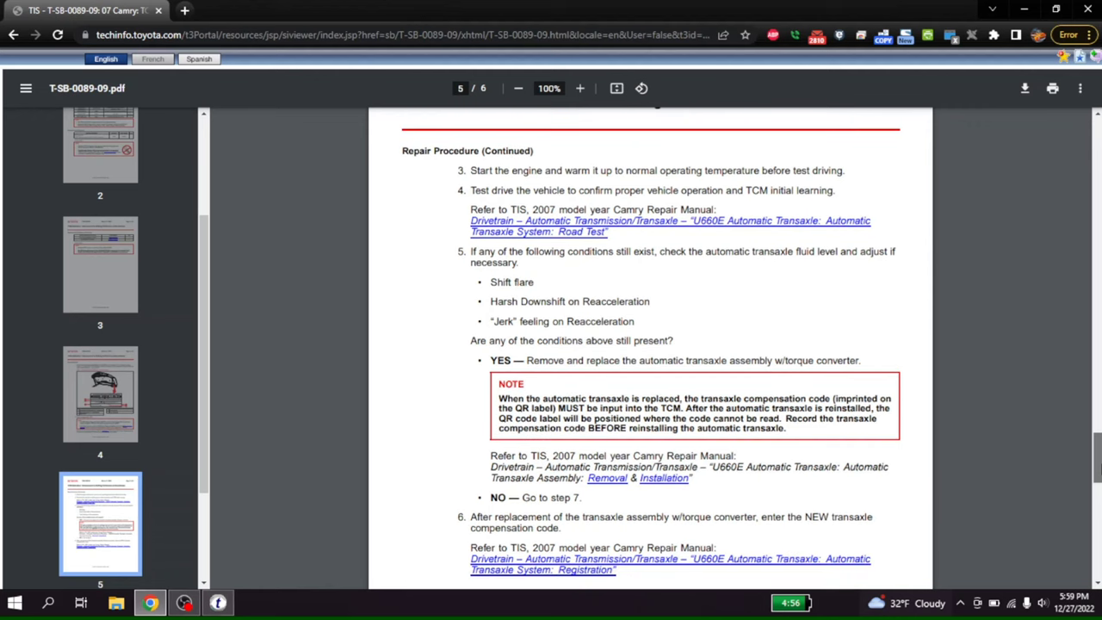
scroll(1096, 464, "down", 3)
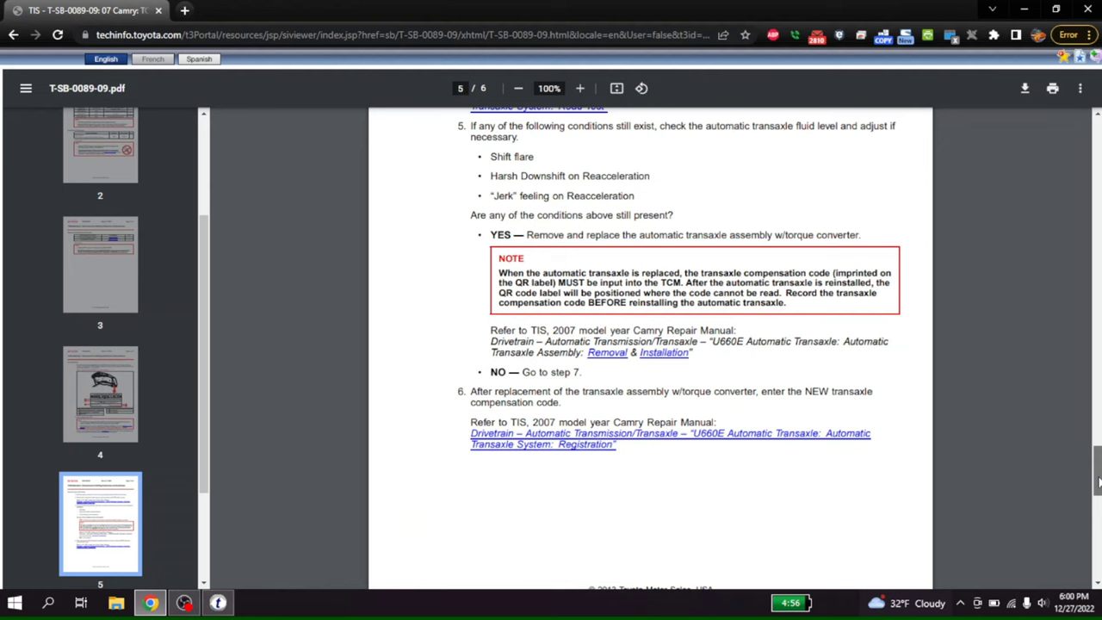
left_click_drag(1097, 484, 1080, 413)
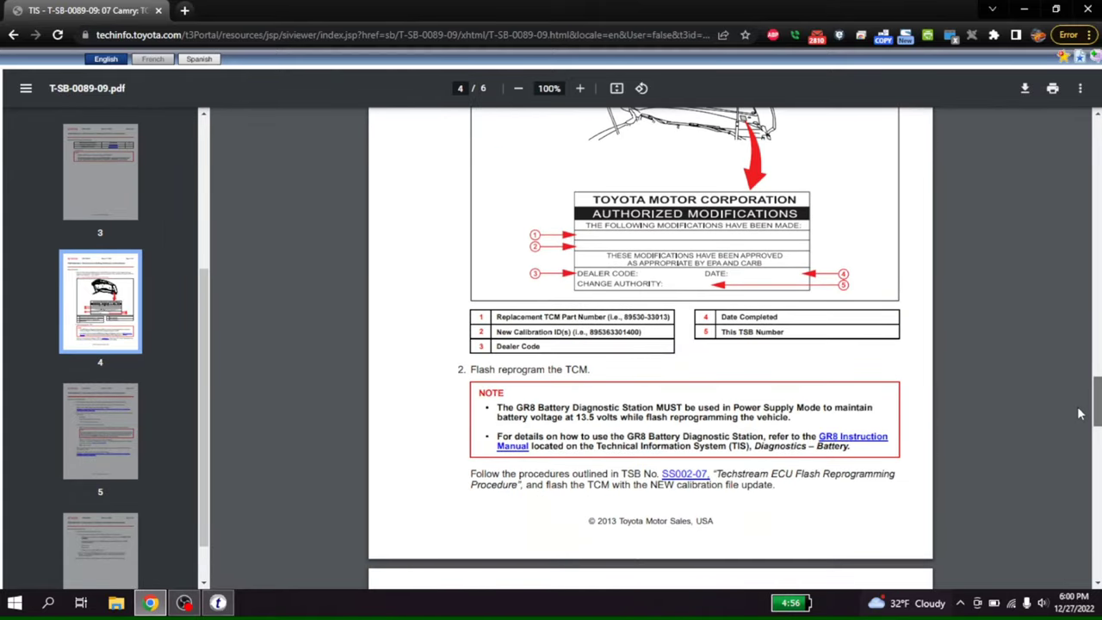
left_click(694, 478)
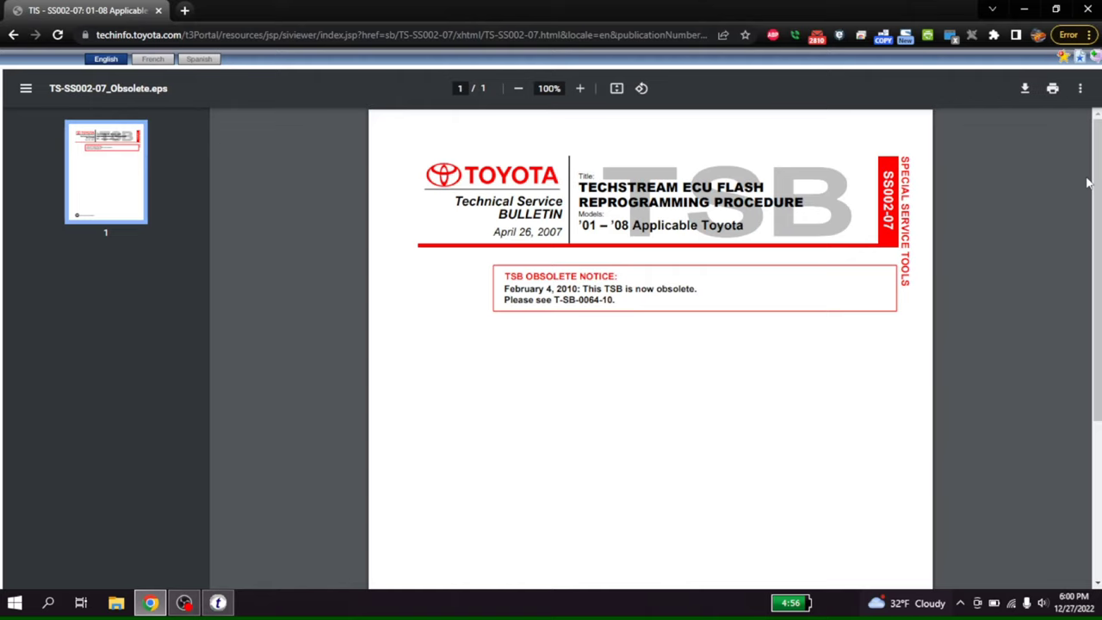
Select the replacement bulletin number T-SB-0064-10, then go back to the 2007 Camry results.
left_click_drag(1097, 185, 1054, 172)
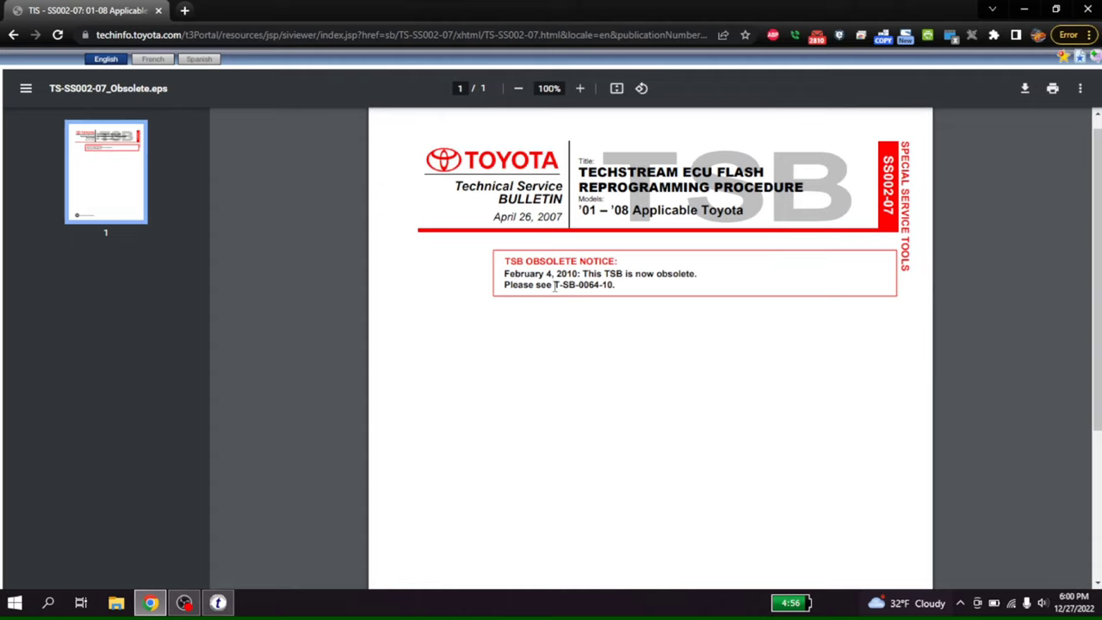
left_click_drag(553, 285, 613, 285)
left_click(14, 37)
left_click(13, 36)
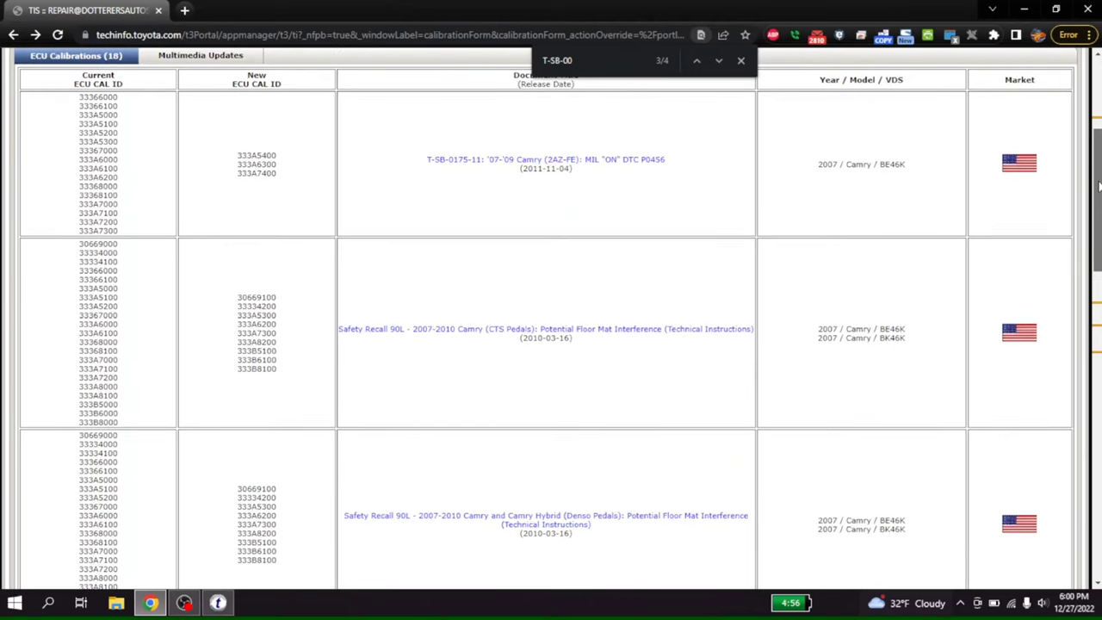
Narrow the page search to T-SB-006 and open the T-SB-0068-08 Rev1 ECM bulletin.
left_click_drag(1098, 186, 1098, 186)
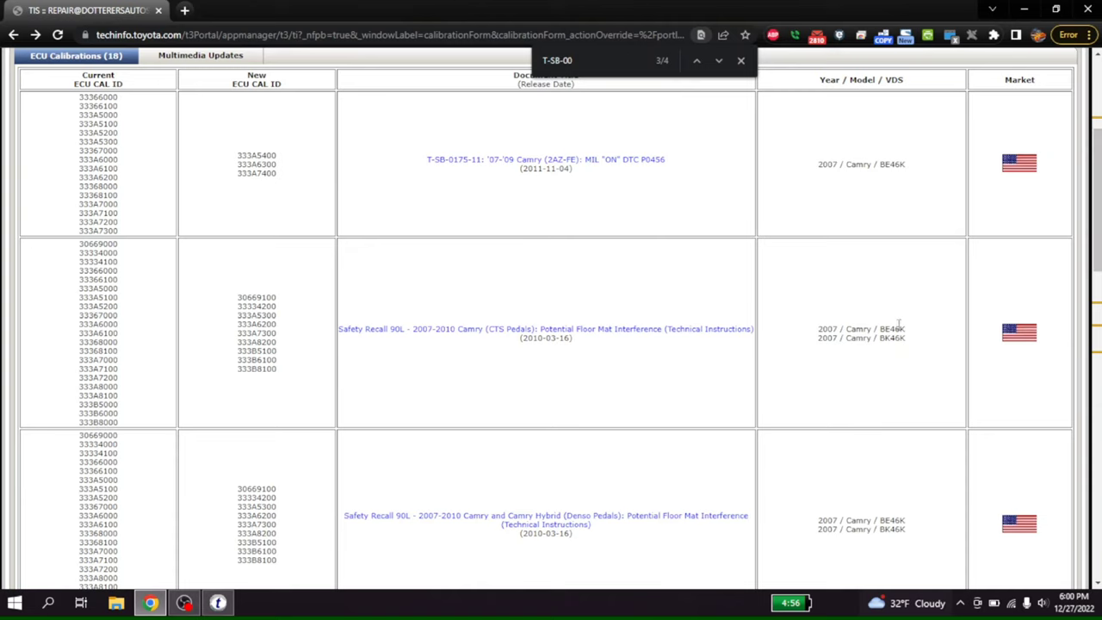
key("ctrl+a")
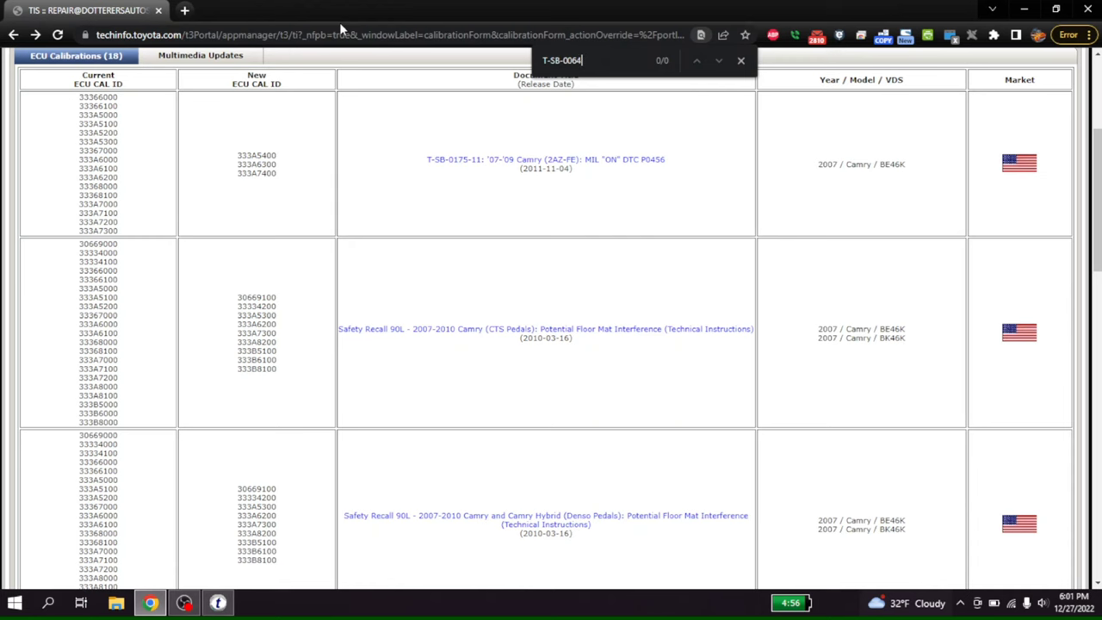
key("BackSpace")
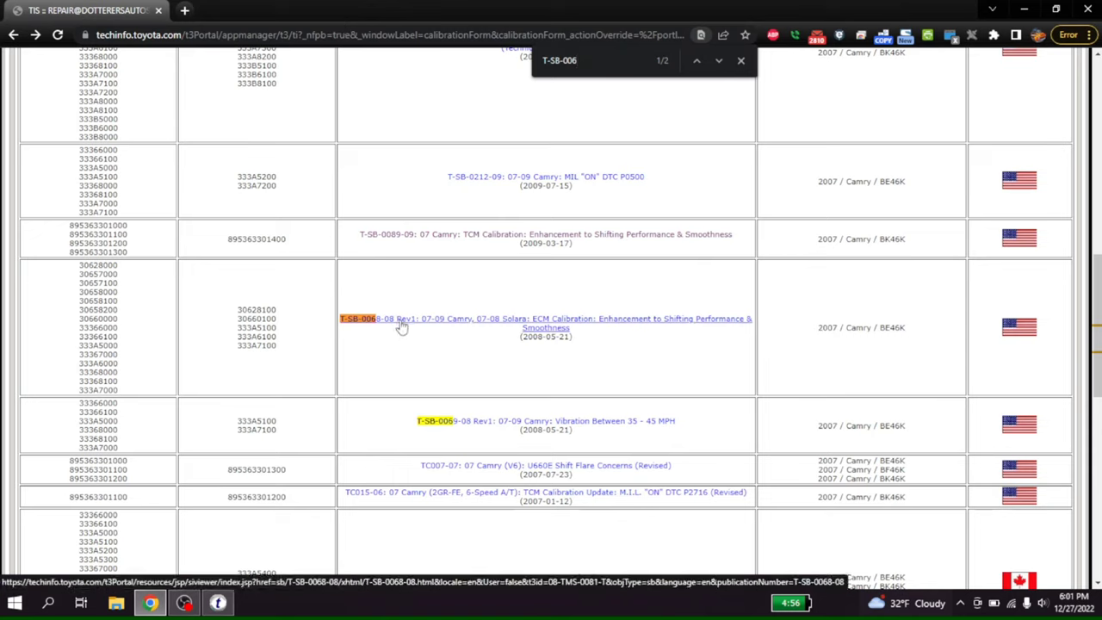
left_click(712, 325)
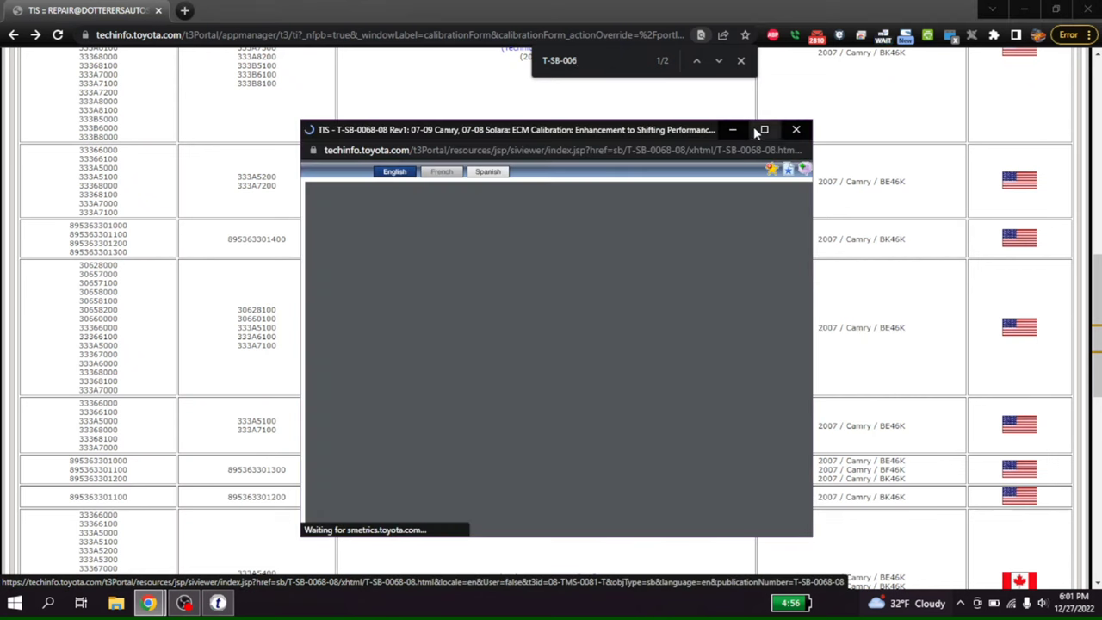
Maximize the T-SB-0068-08 viewer, read page 4's Calibration Information table, then close it.
left_click(757, 130)
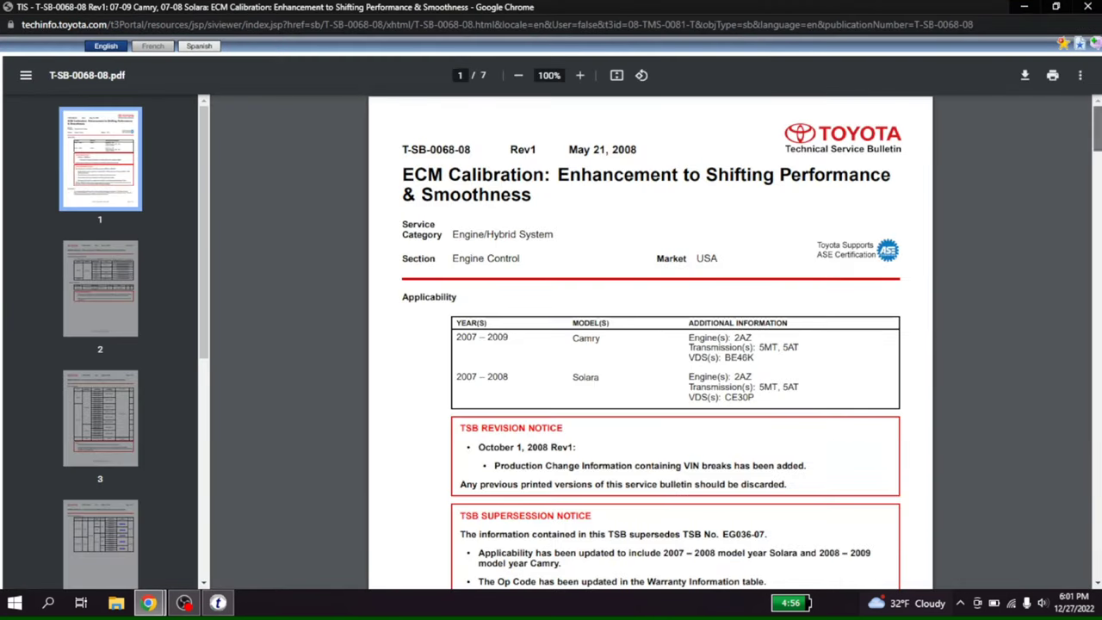
left_click_drag(1093, 146, 1086, 348)
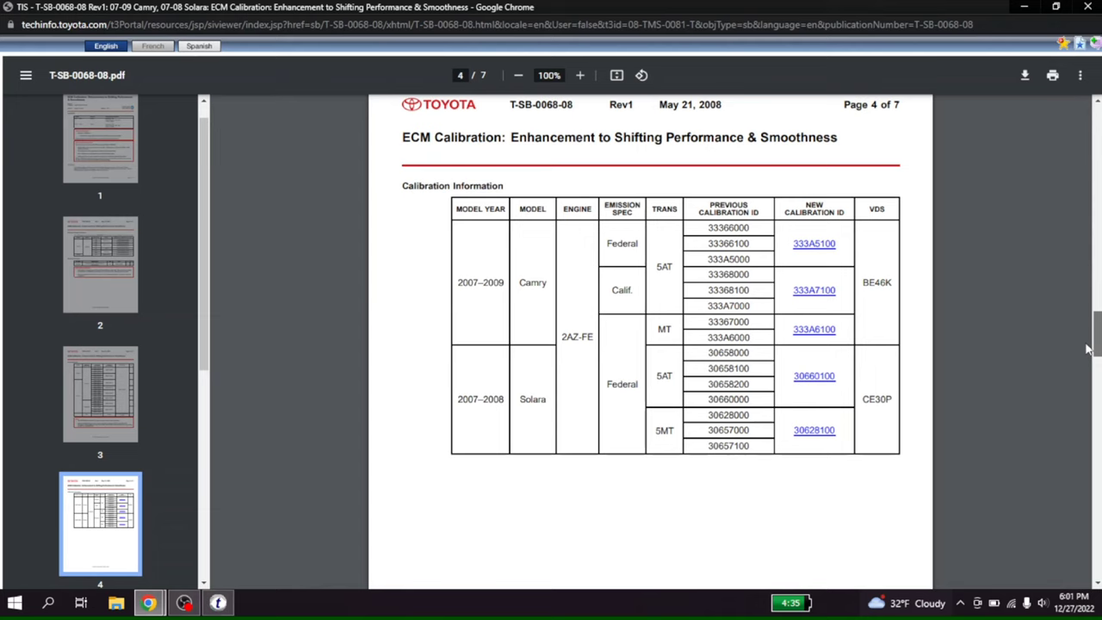
mouse_move(1086, 349)
left_mouse_down()
mouse_move(1089, 586)
mouse_move(1077, 279)
mouse_move(1081, 356)
left_mouse_up()
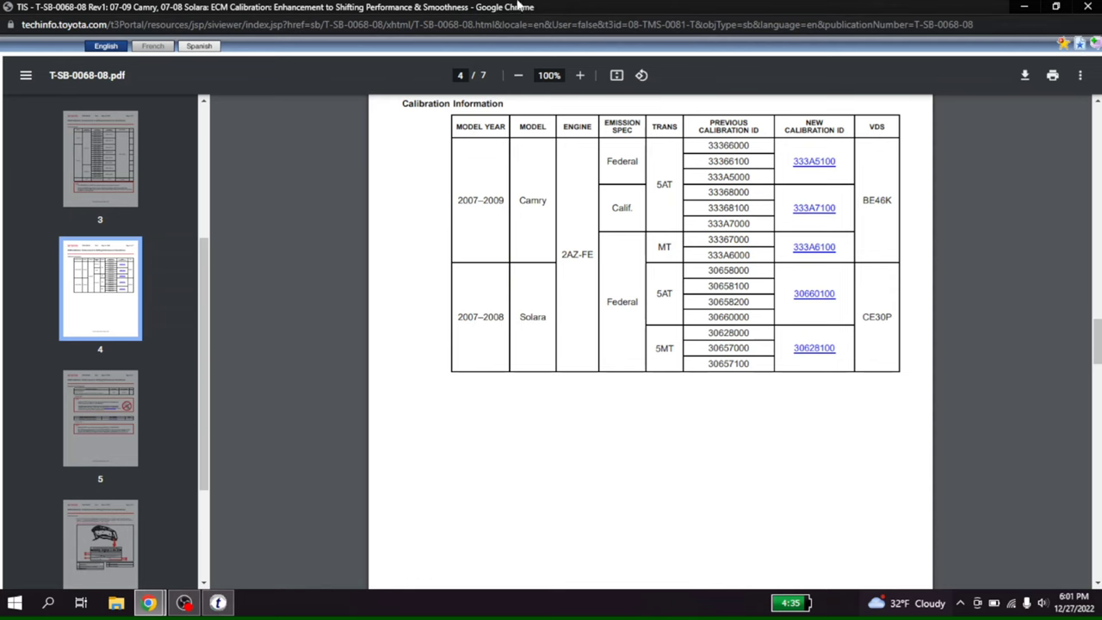
left_click(1087, 6)
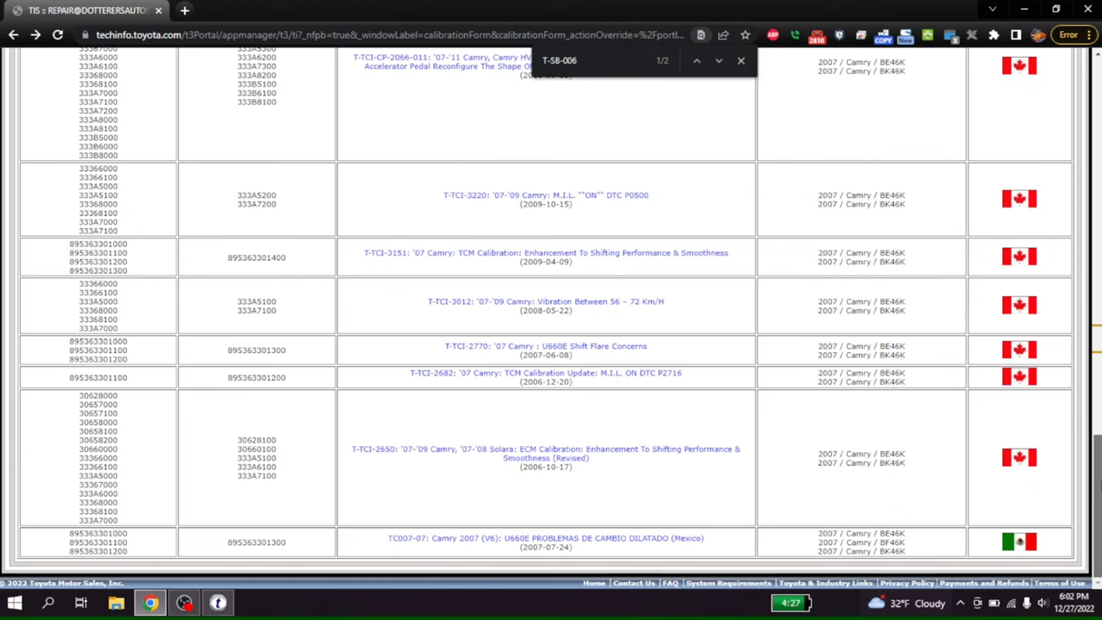
Scroll to the top, try the Calibration ID and Division/Model/Year tabs, then open Configurations.
left_click_drag(1098, 478, 1048, 54)
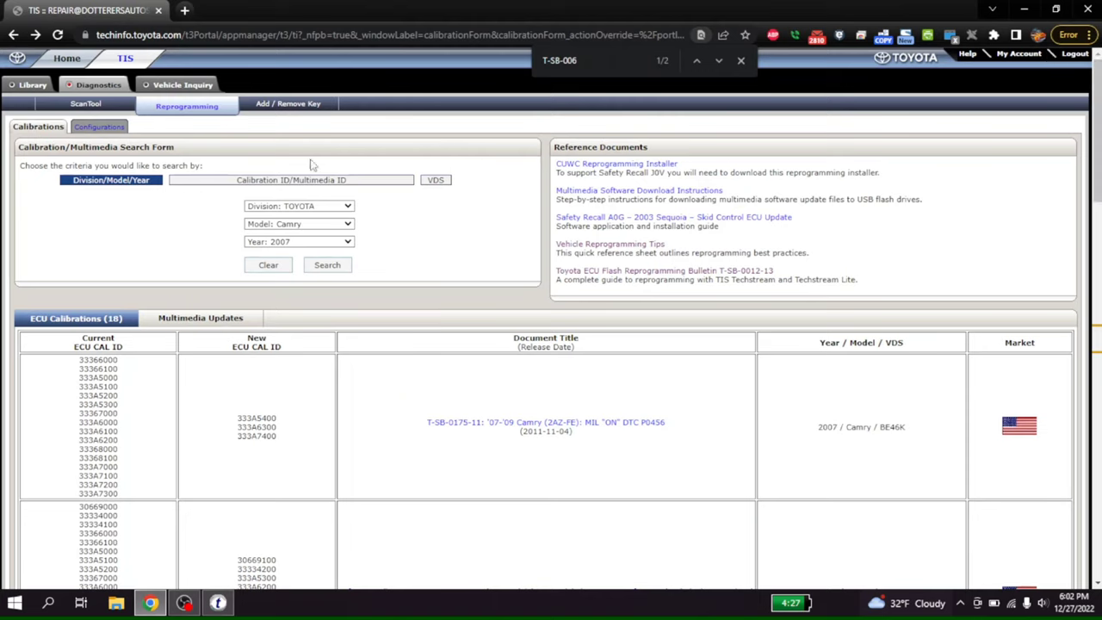
left_click(352, 182)
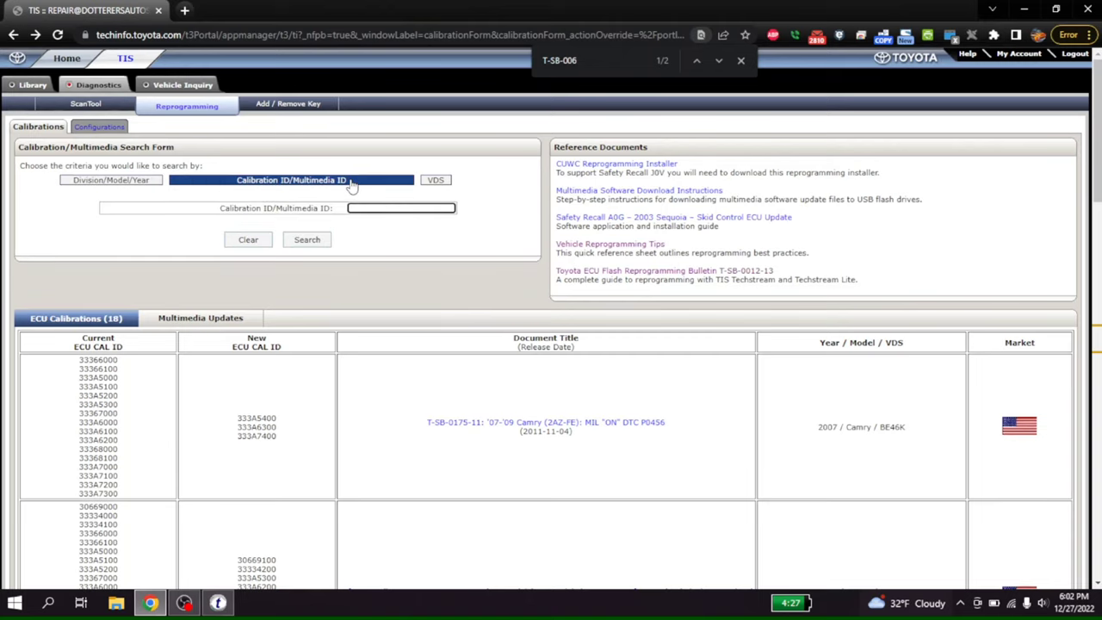
left_click(147, 182)
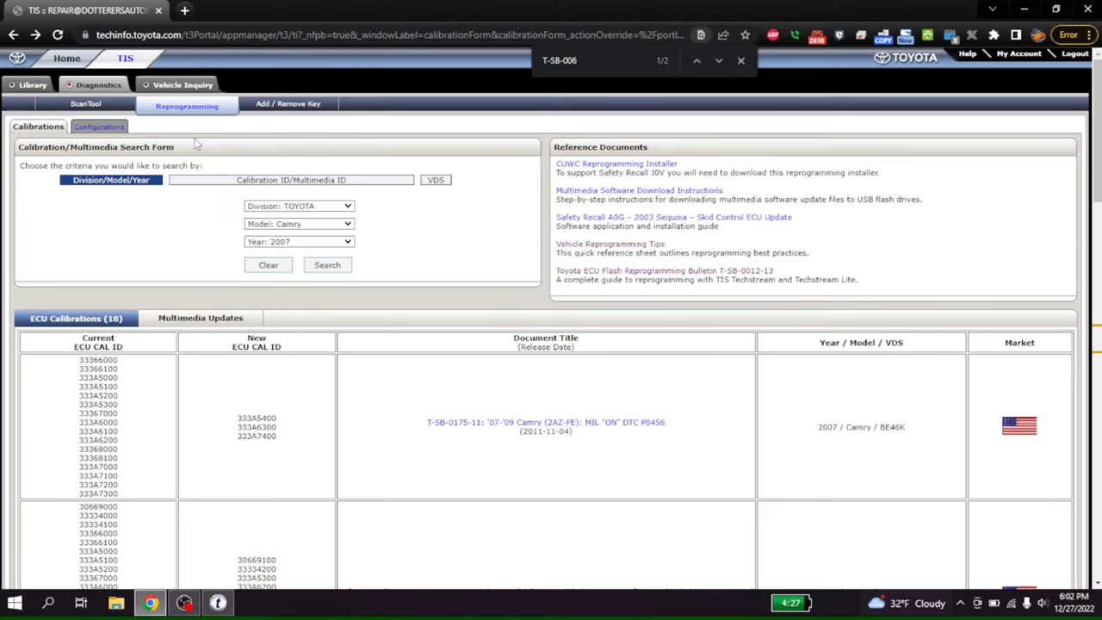
left_click(99, 129)
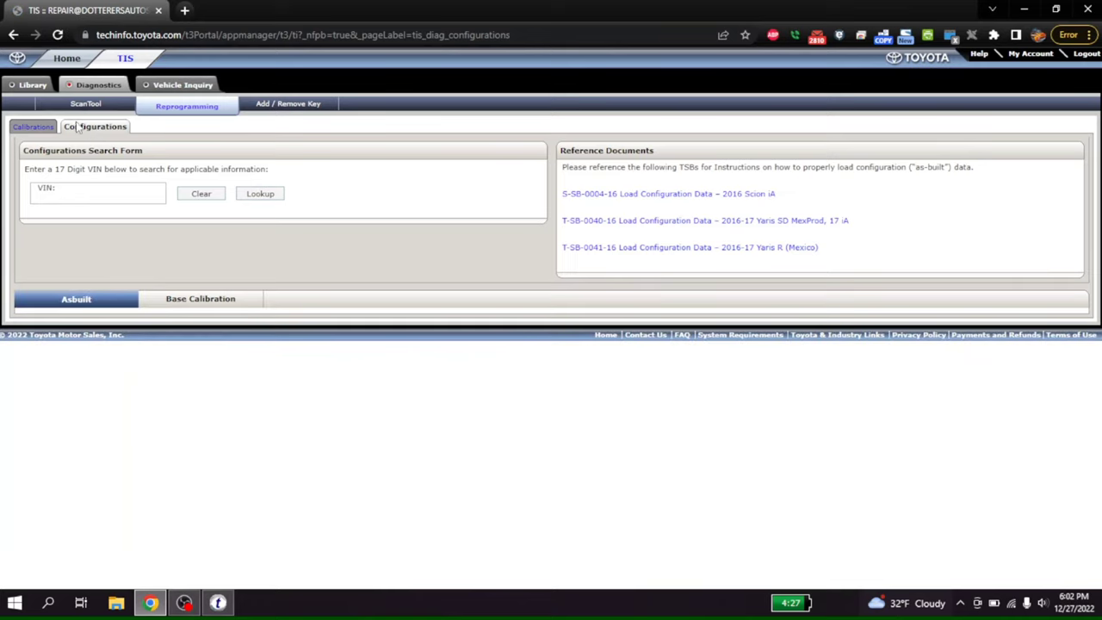
Enter the vehicle's 17-digit VIN and look it up.
left_click(107, 199)
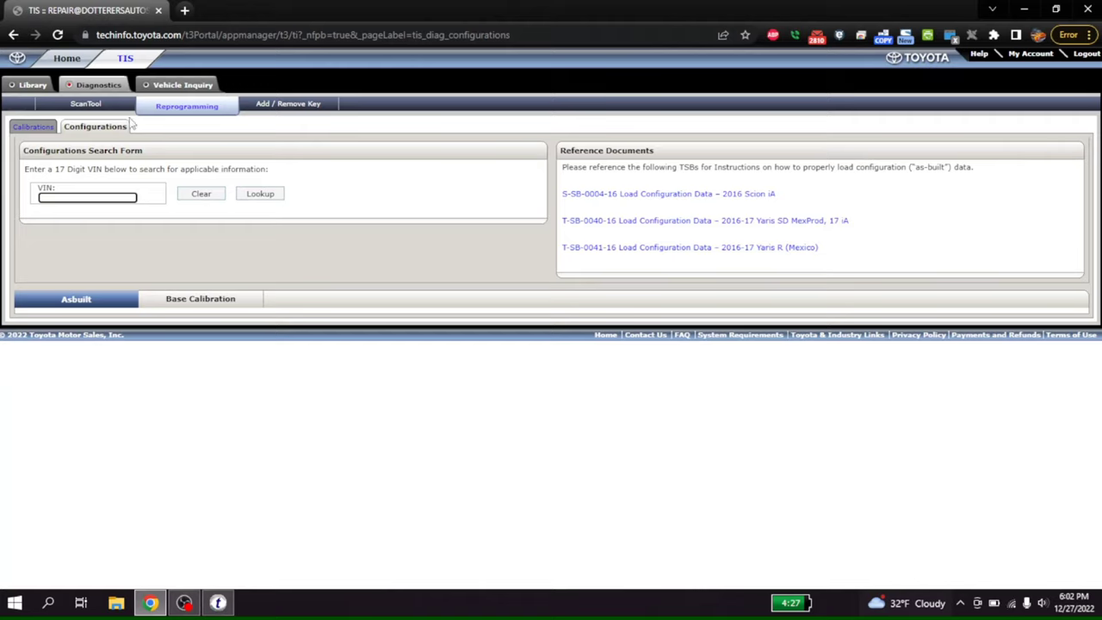
left_click_drag(131, 197, 2, 196)
left_click(283, 195)
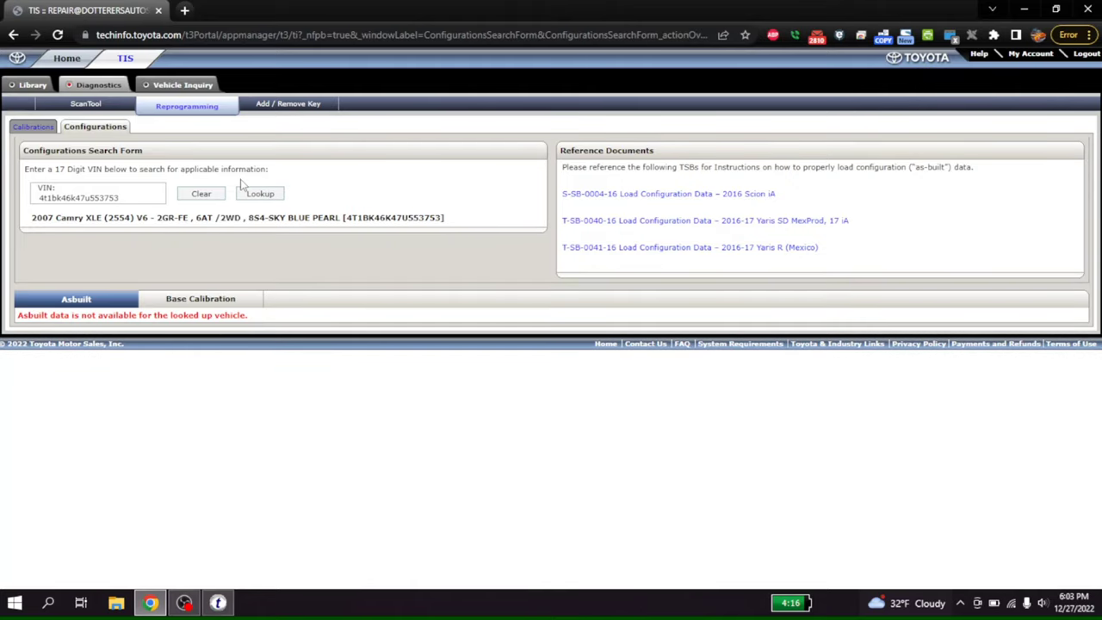
Switch to Techstream and confirm the Register Techstream Software dialog.
left_click(215, 605)
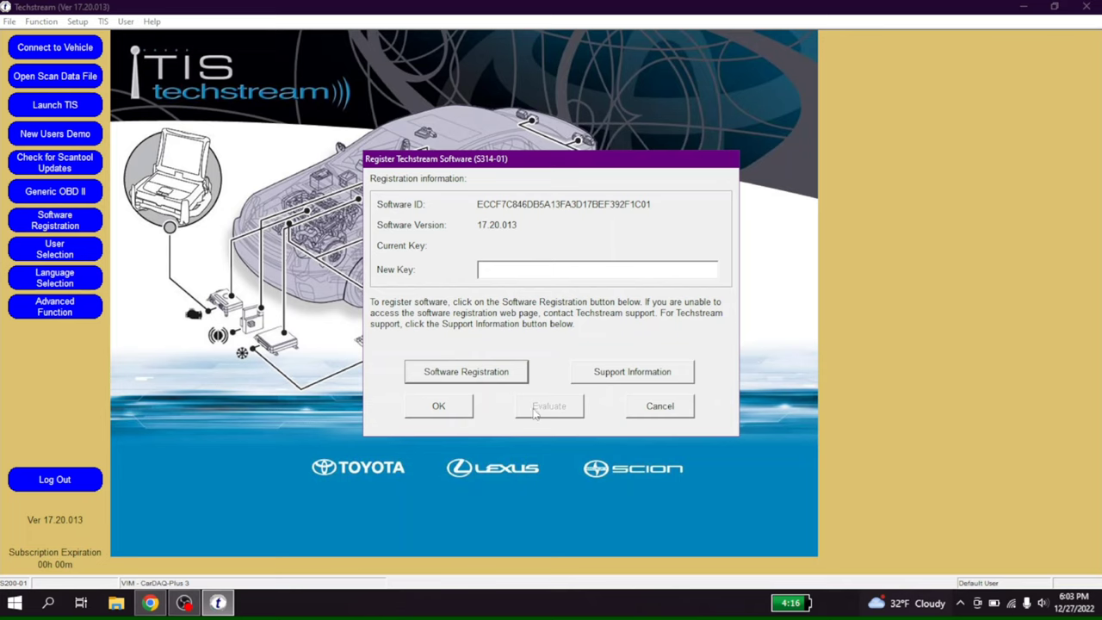
left_click(422, 408)
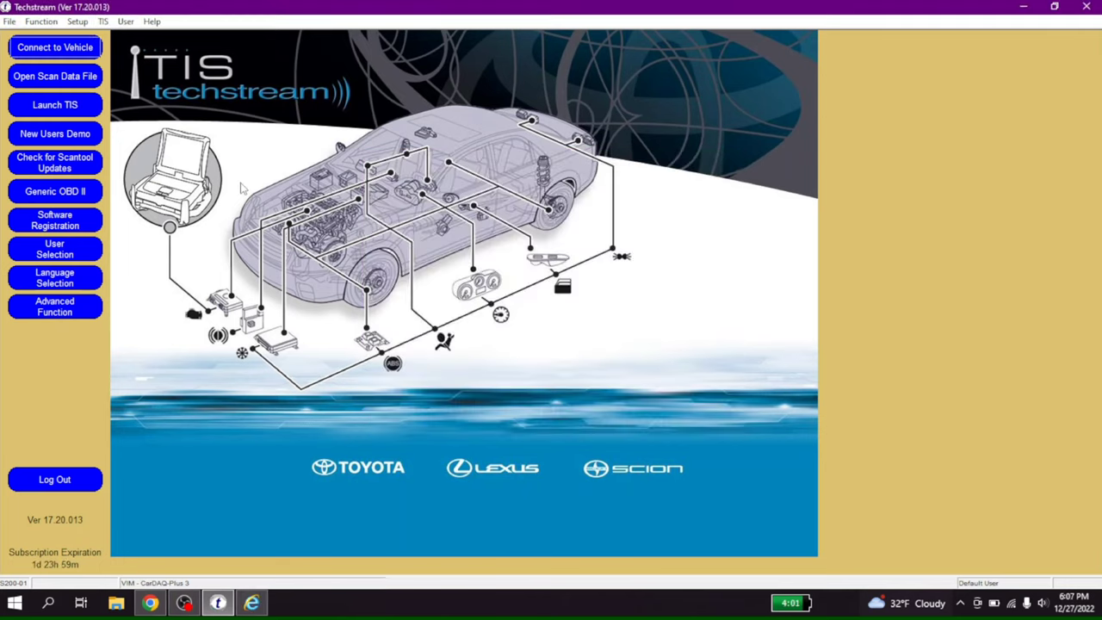
Connect to the vehicle with options set to w/ Smart Key and w/o VSC.
left_click(49, 51)
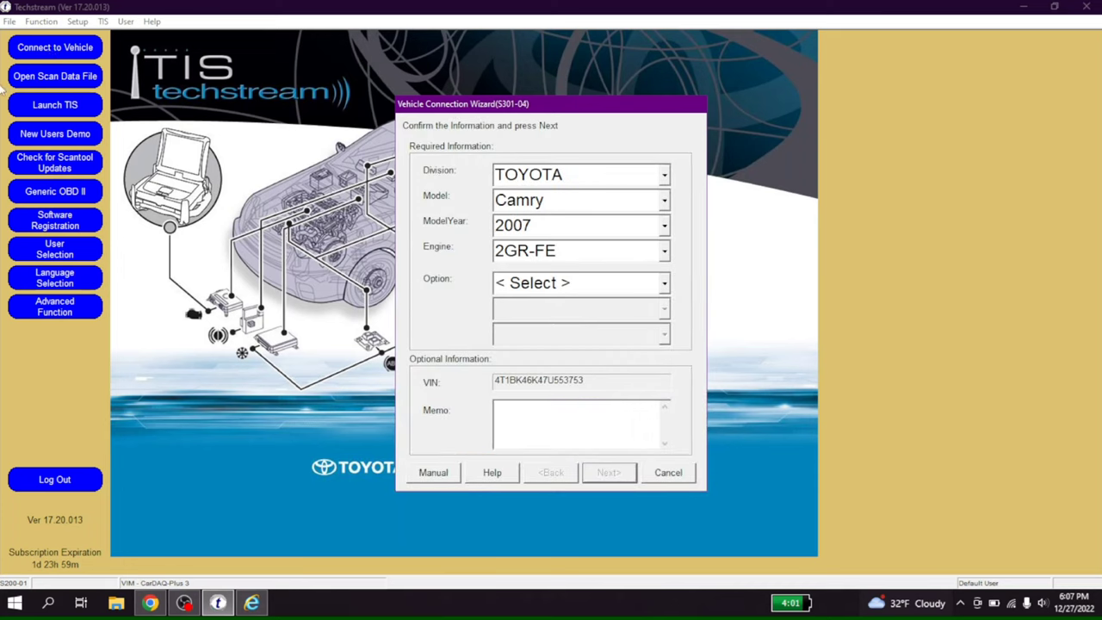
left_click(665, 282)
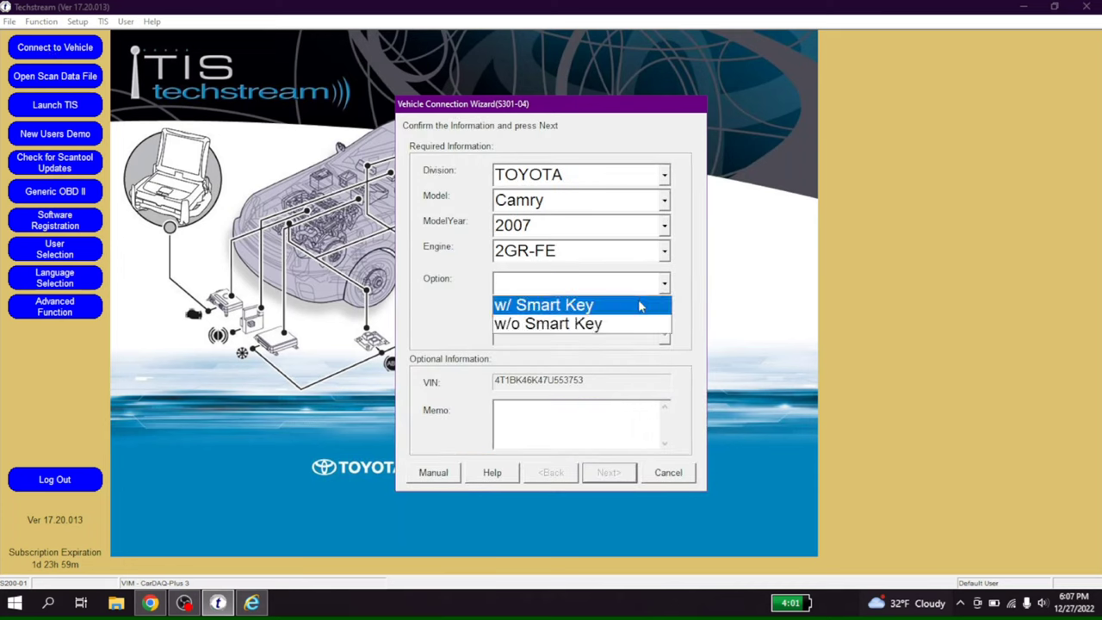
left_click(641, 303)
left_click(664, 309)
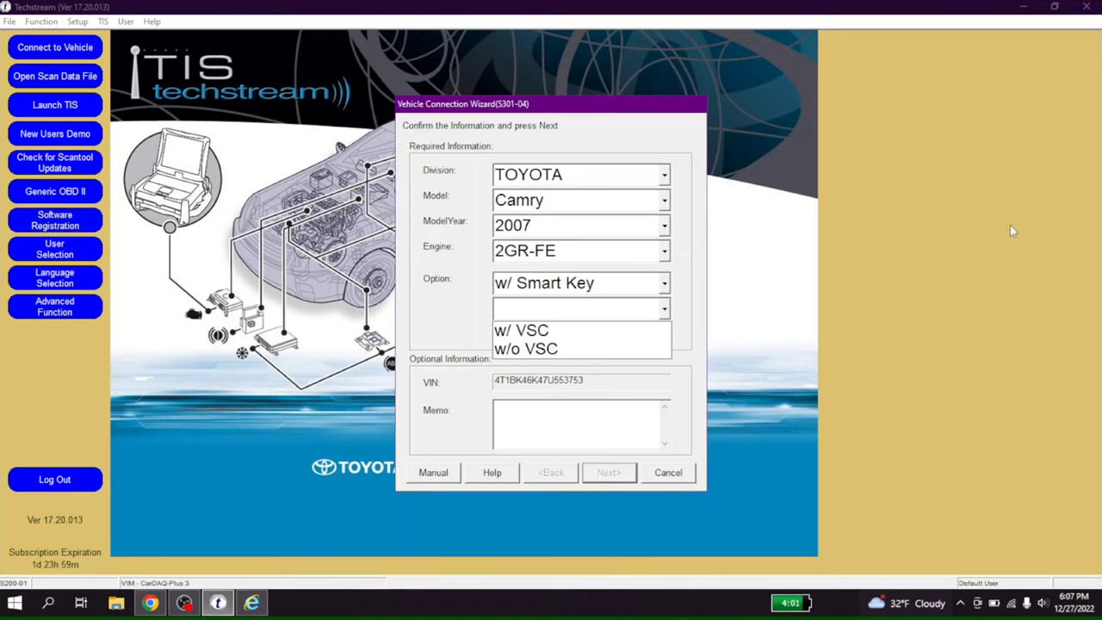
left_click(1068, 210)
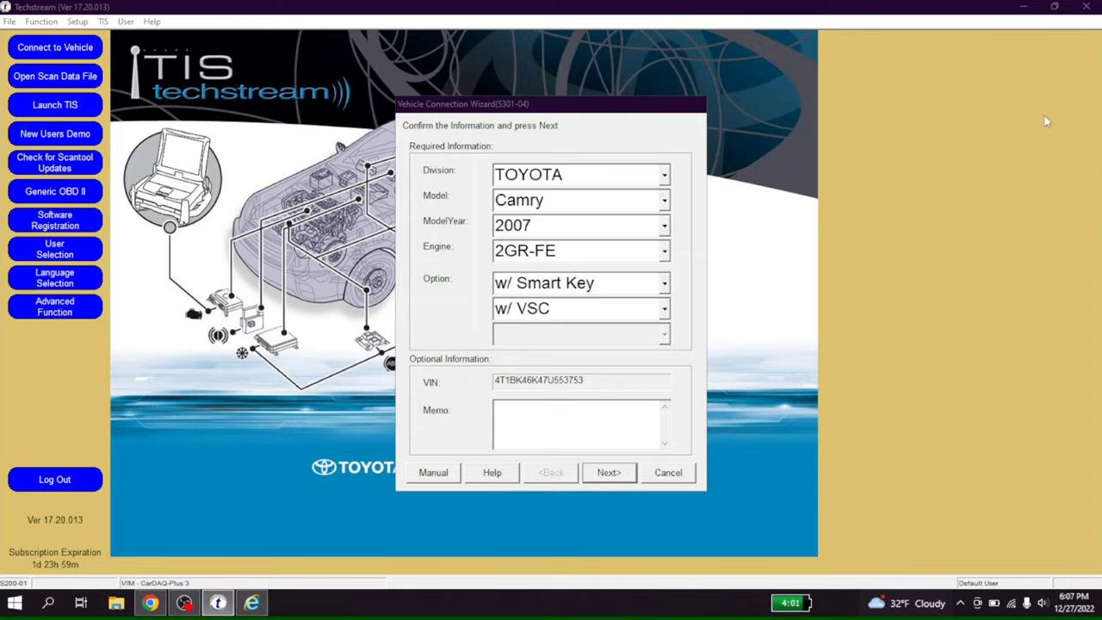
left_click(664, 308)
left_click(626, 347)
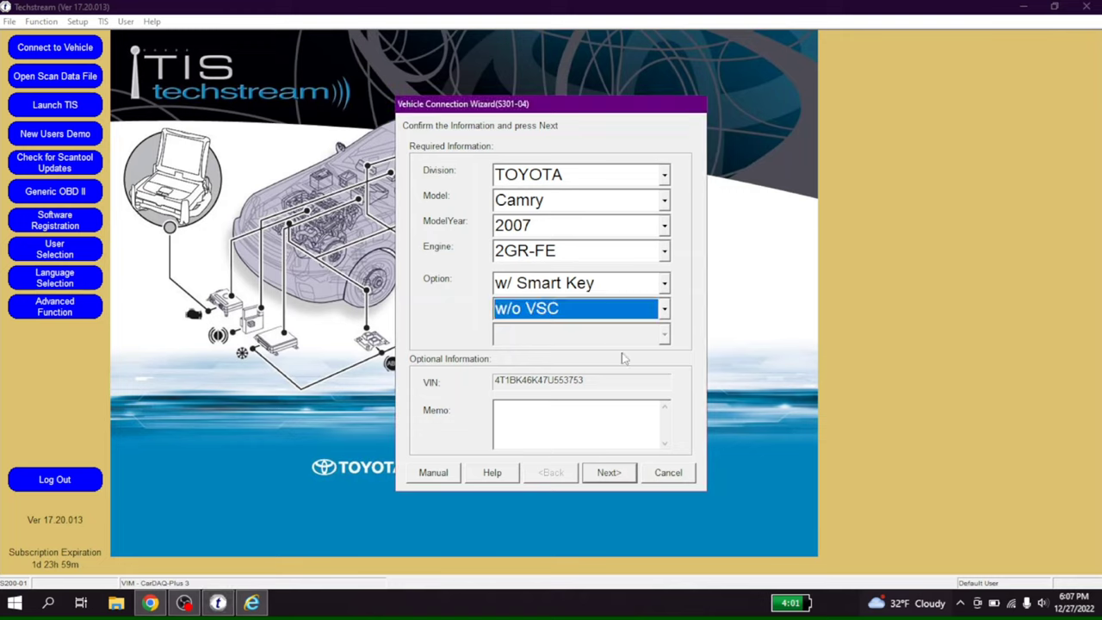
left_click(606, 478)
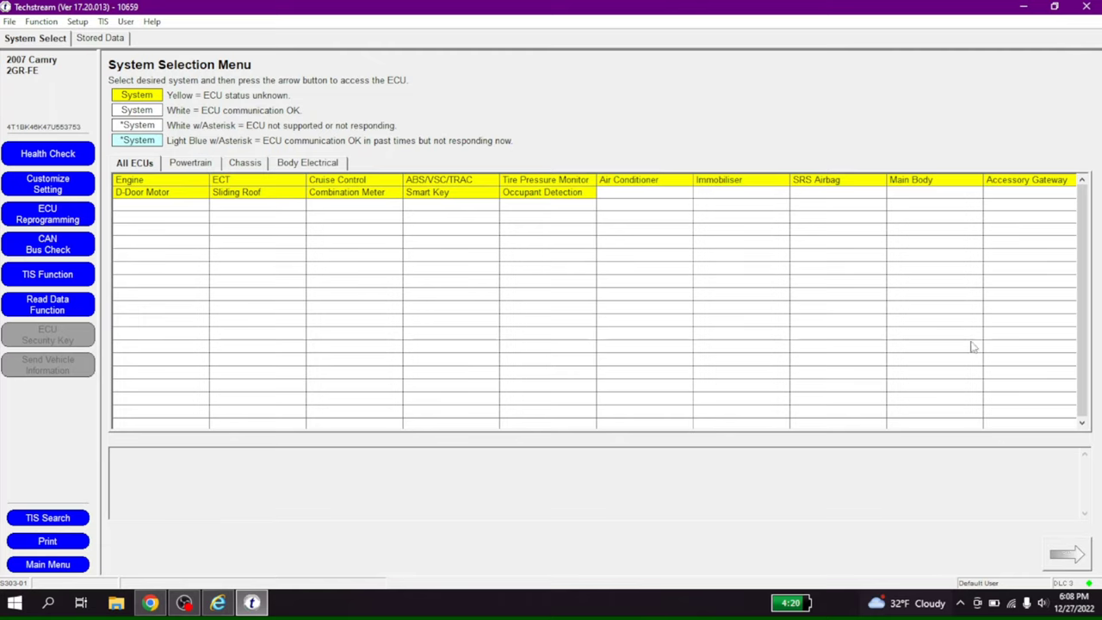
left_click(54, 209)
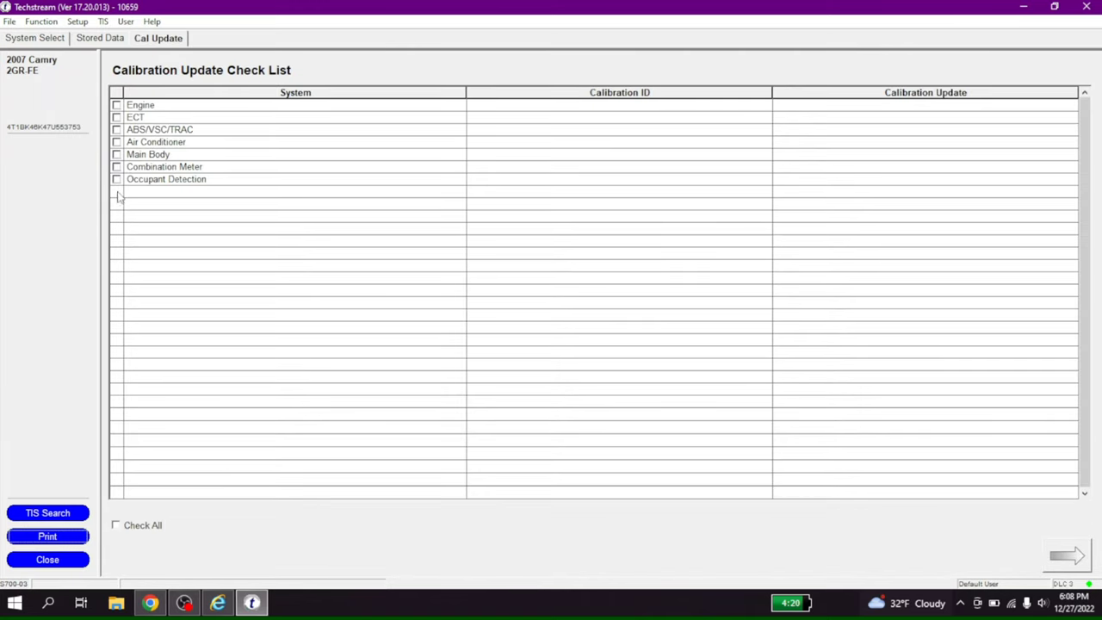
left_click(117, 119)
left_click(117, 119)
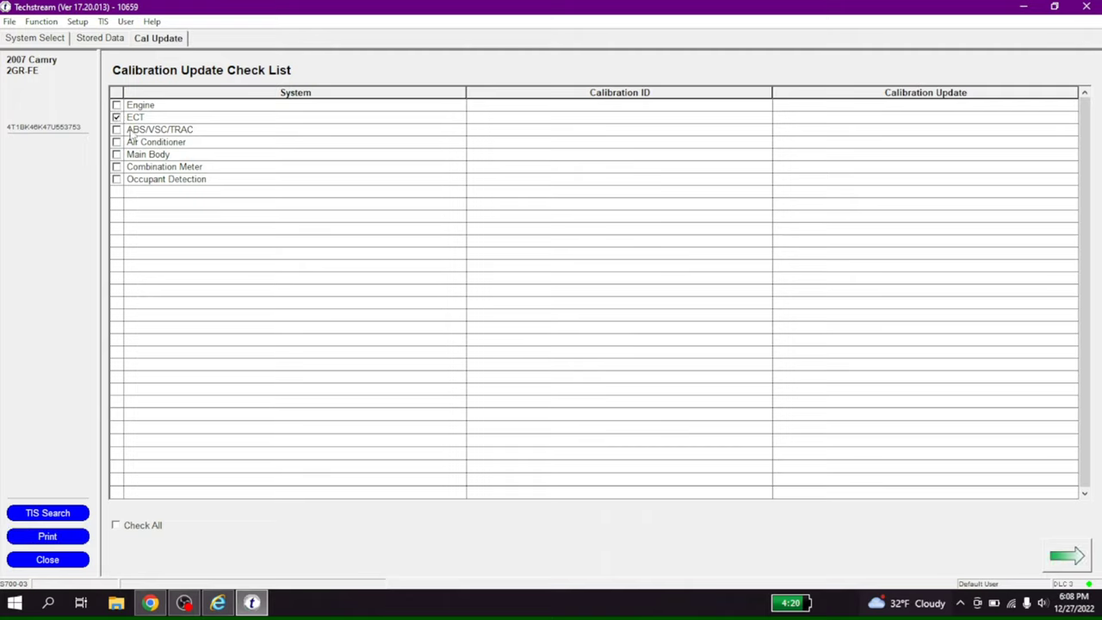
left_click(1054, 558)
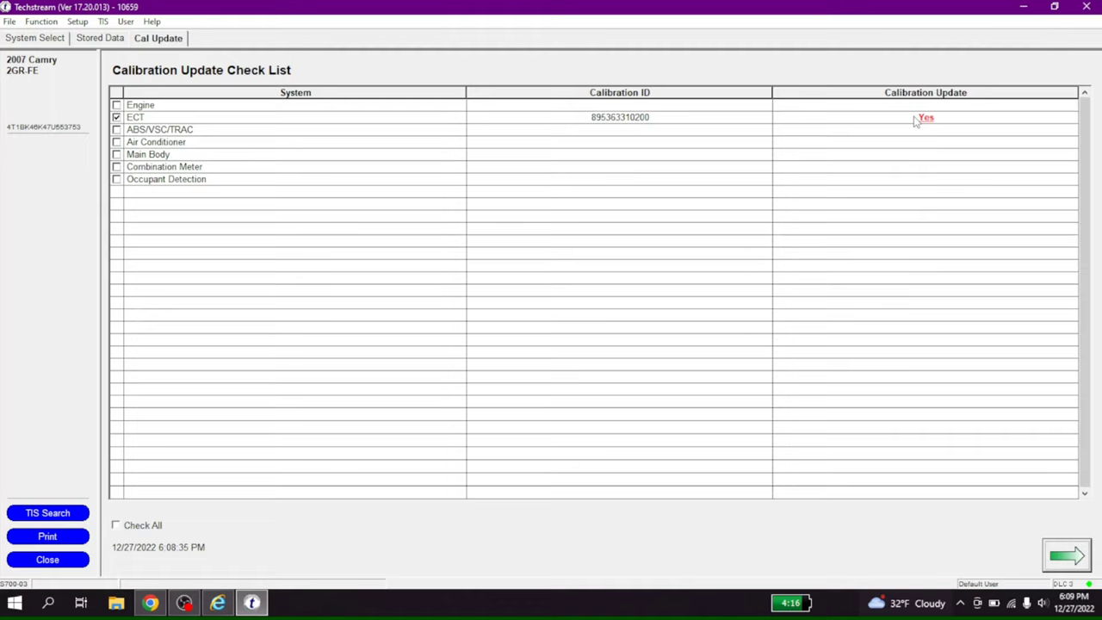
left_click(151, 602)
Open ProDemand in a new browser tab and sign in.
key("alt+Tab")
key("alt+Tab")
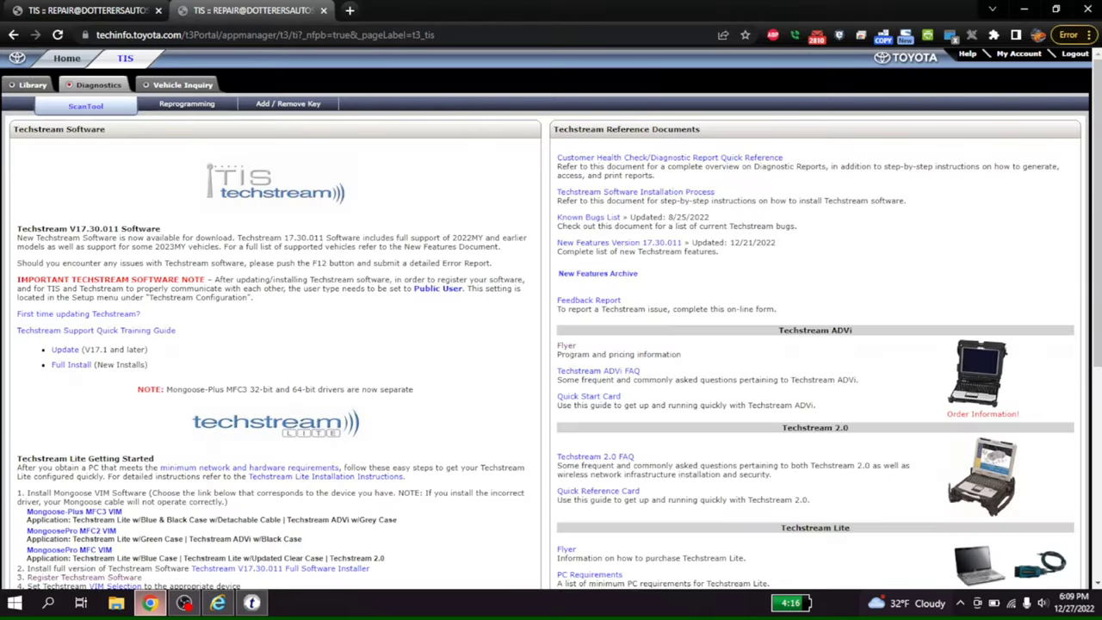
key("ctrl+t")
type("p")
key("Return")
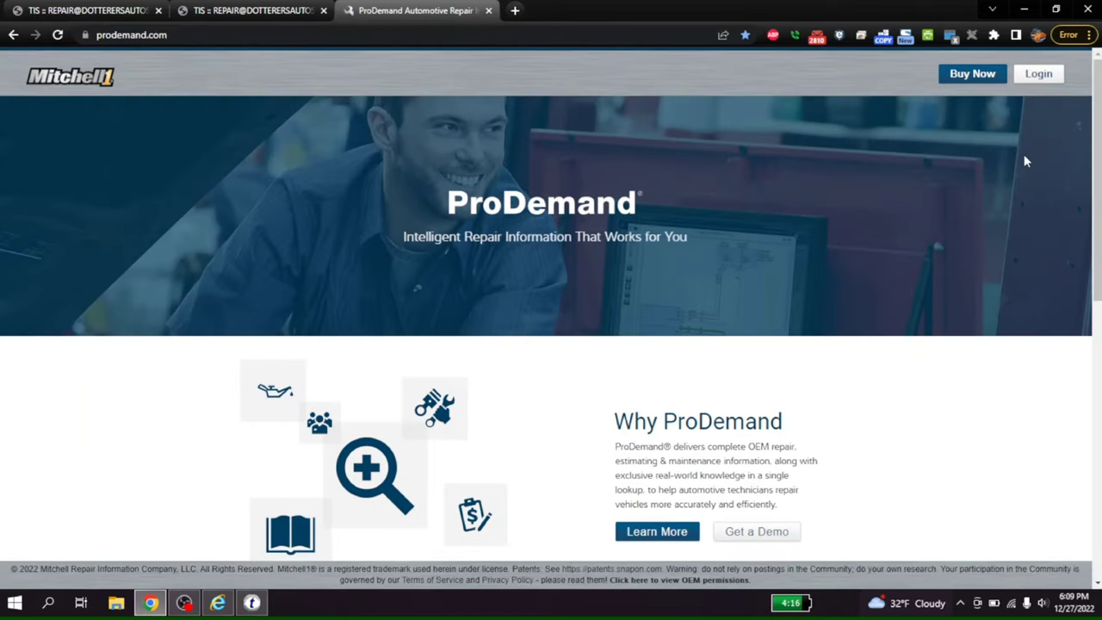
left_click(1033, 77)
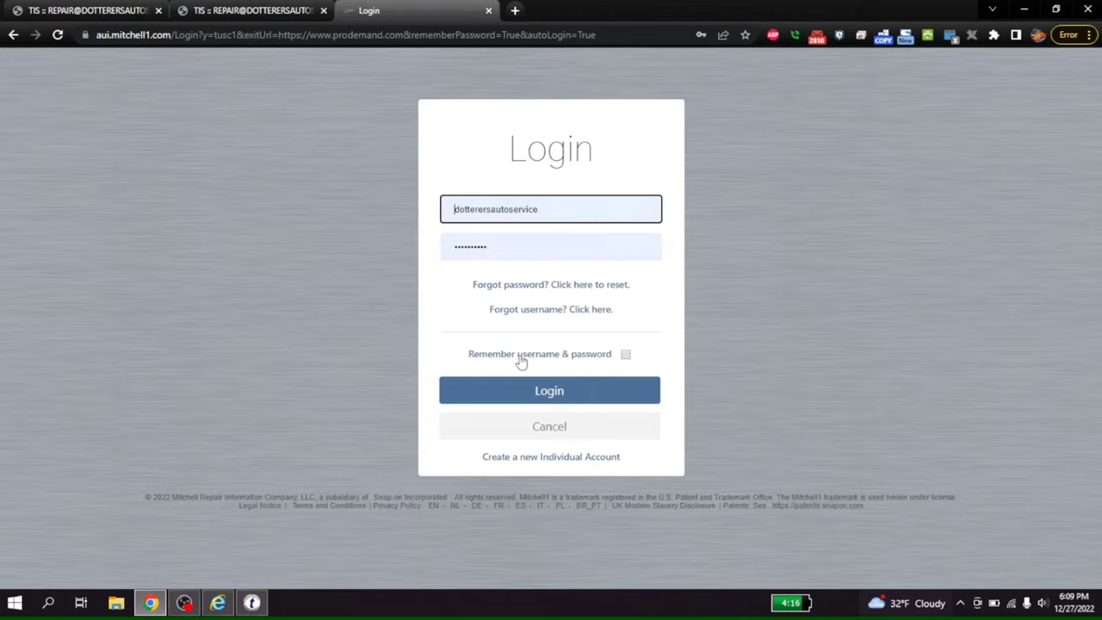
left_click(459, 391)
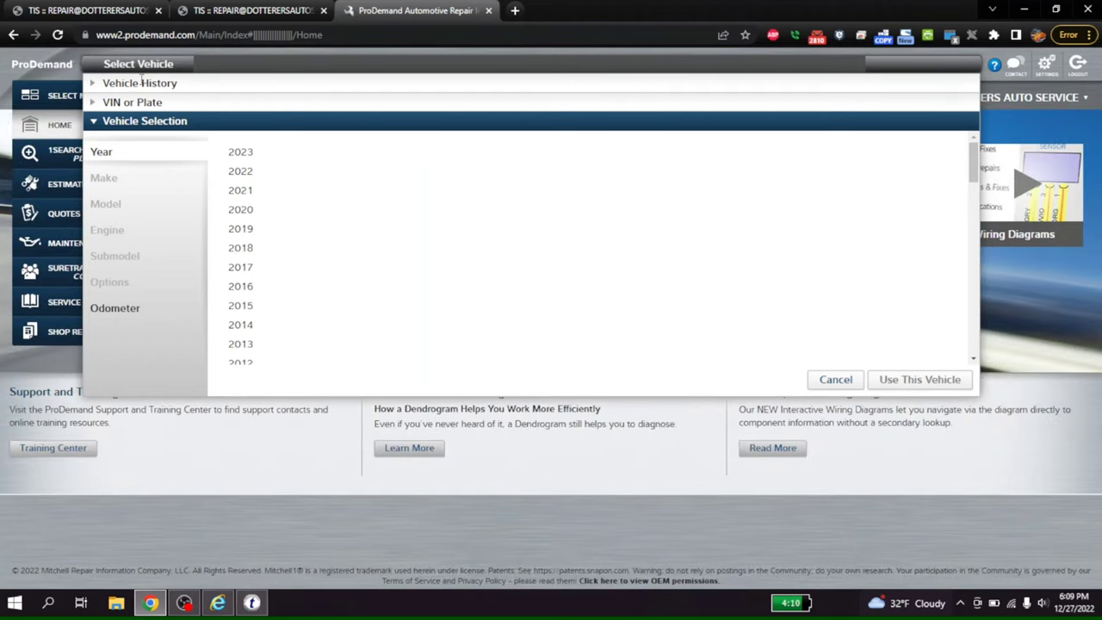
Load the 2007 Toyota Camry from recent vehicles and open its Technical Bulletins.
left_click(141, 82)
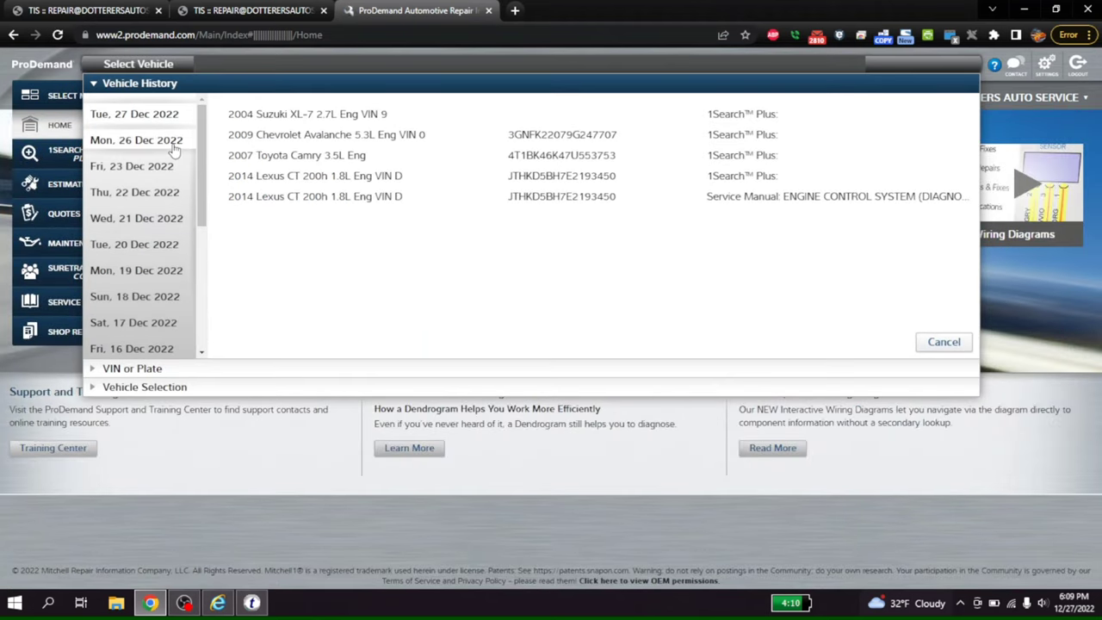
left_click(257, 157)
left_click(175, 194)
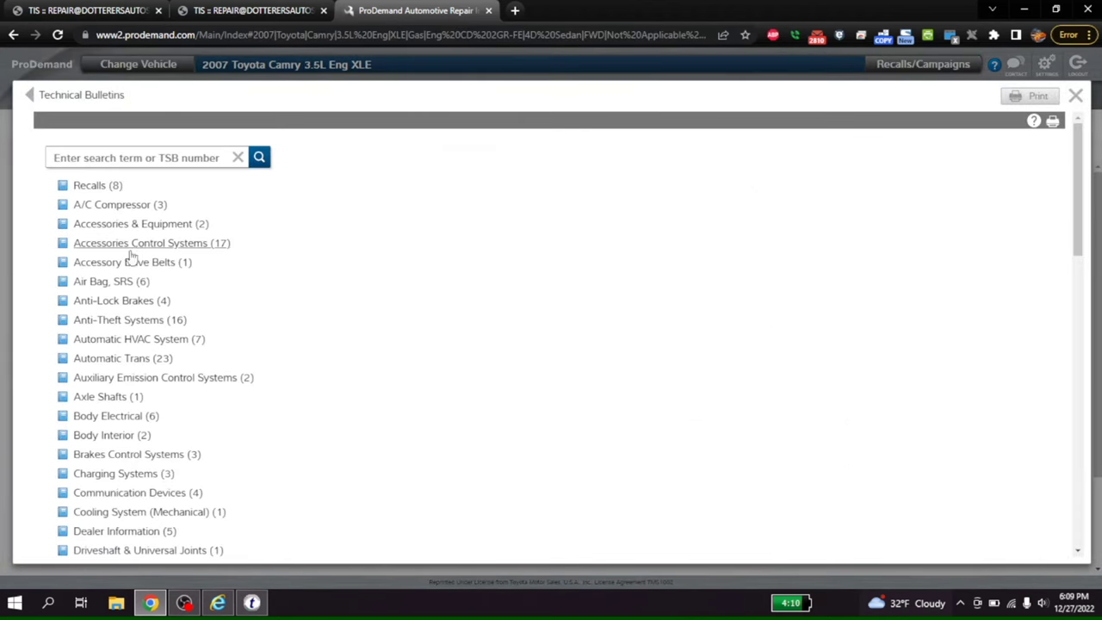
Open Automatic Trans (23), then bulletin TC008-06 U660E Shift Flare Concerns down to its calibration chart.
left_click(92, 360)
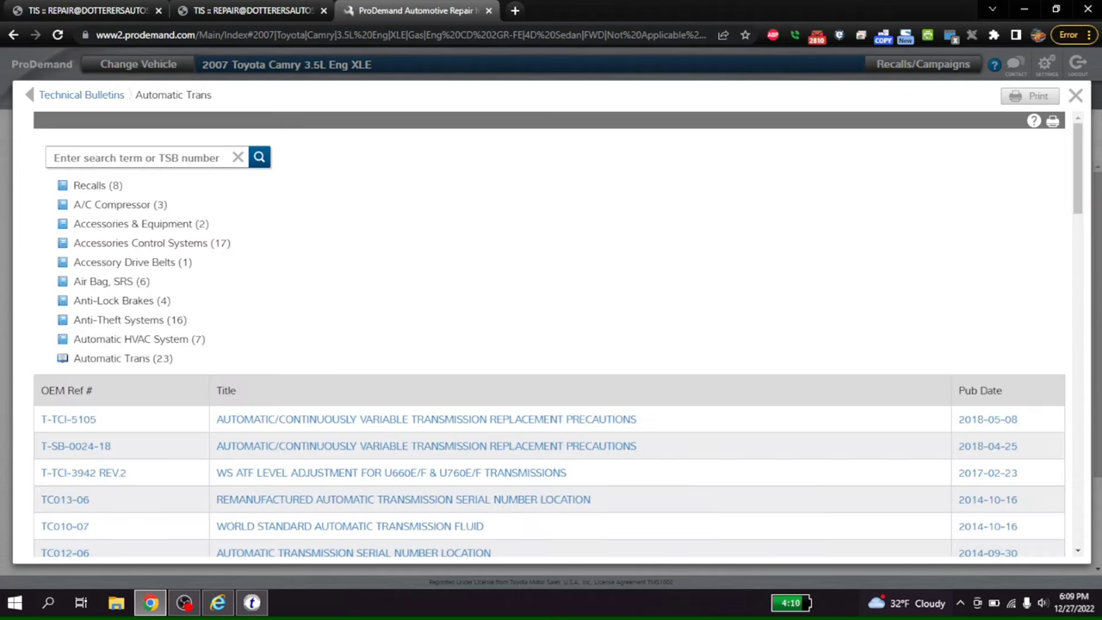
left_click_drag(1076, 172, 1075, 216)
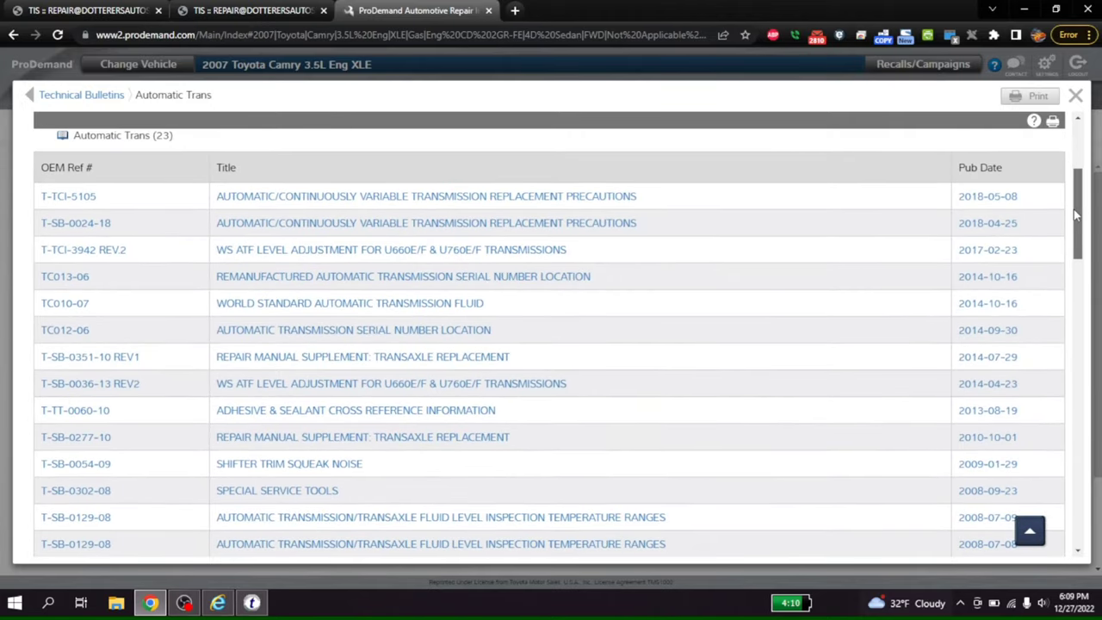
left_click_drag(1075, 215, 1075, 234)
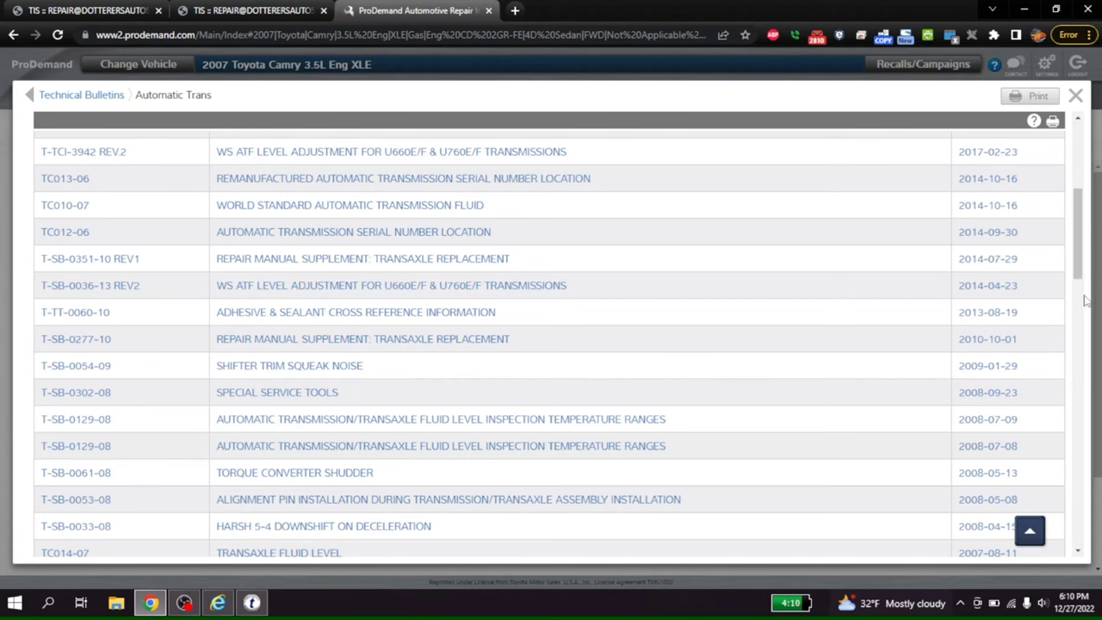
scroll(1086, 301, "down", 3)
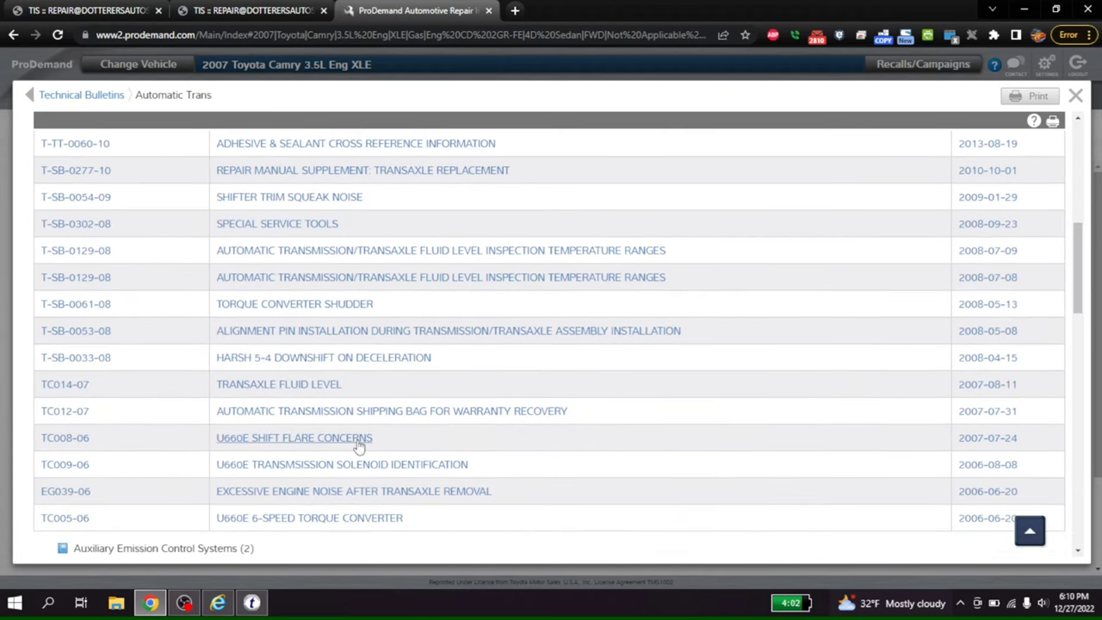
left_click(359, 440)
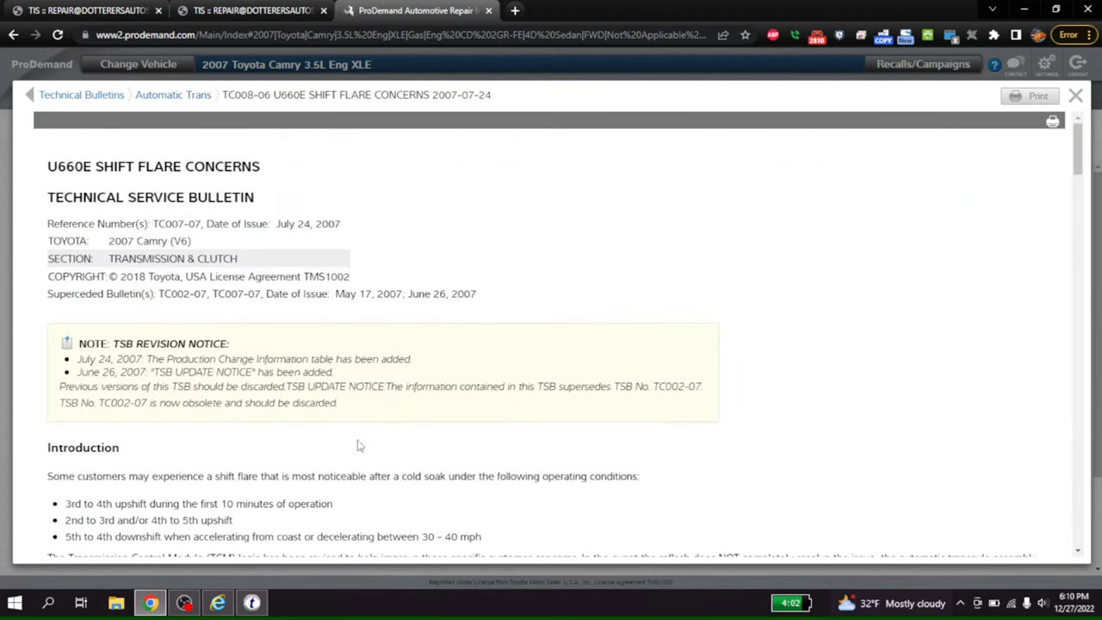
scroll(1055, 203, "down", 10)
scroll(970, 293, "up", 10)
scroll(1033, 441, "down", 15)
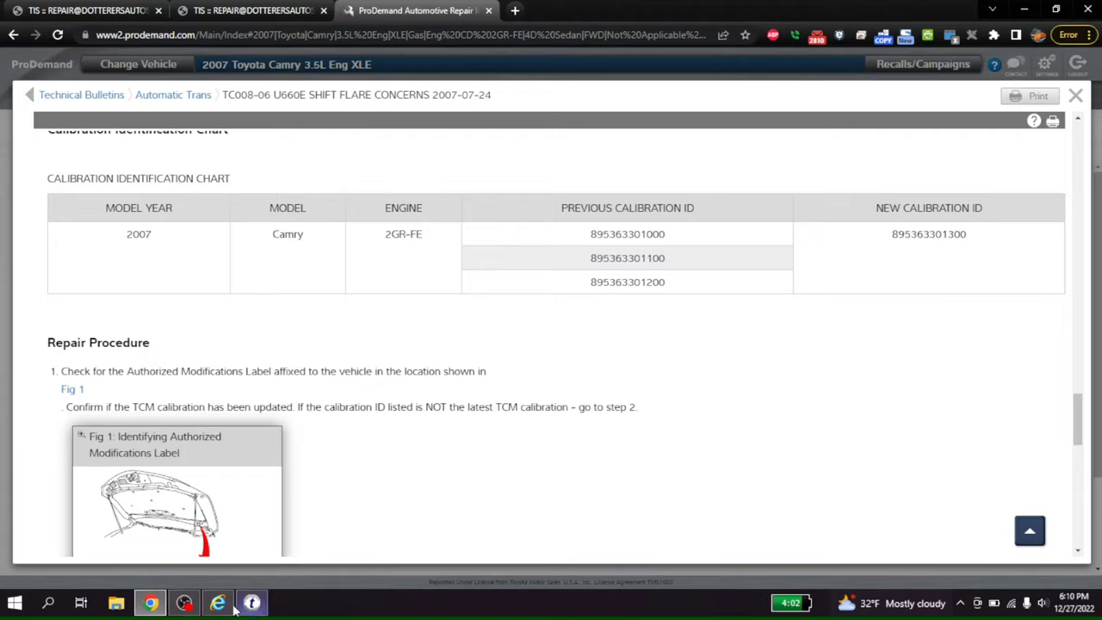
mouse_move(226, 608)
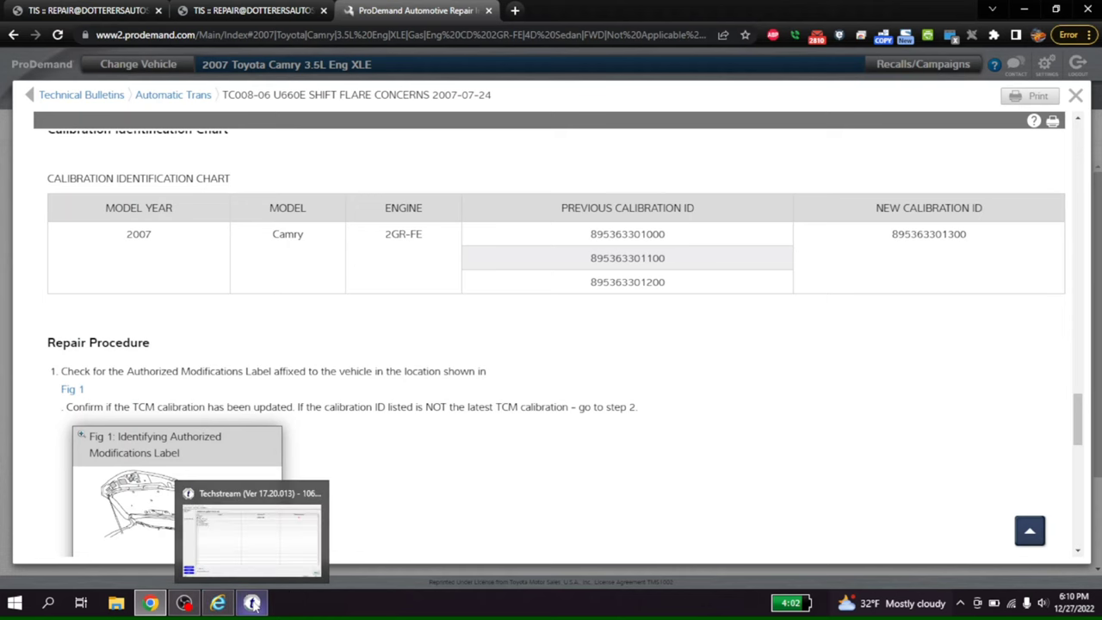
left_click(252, 602)
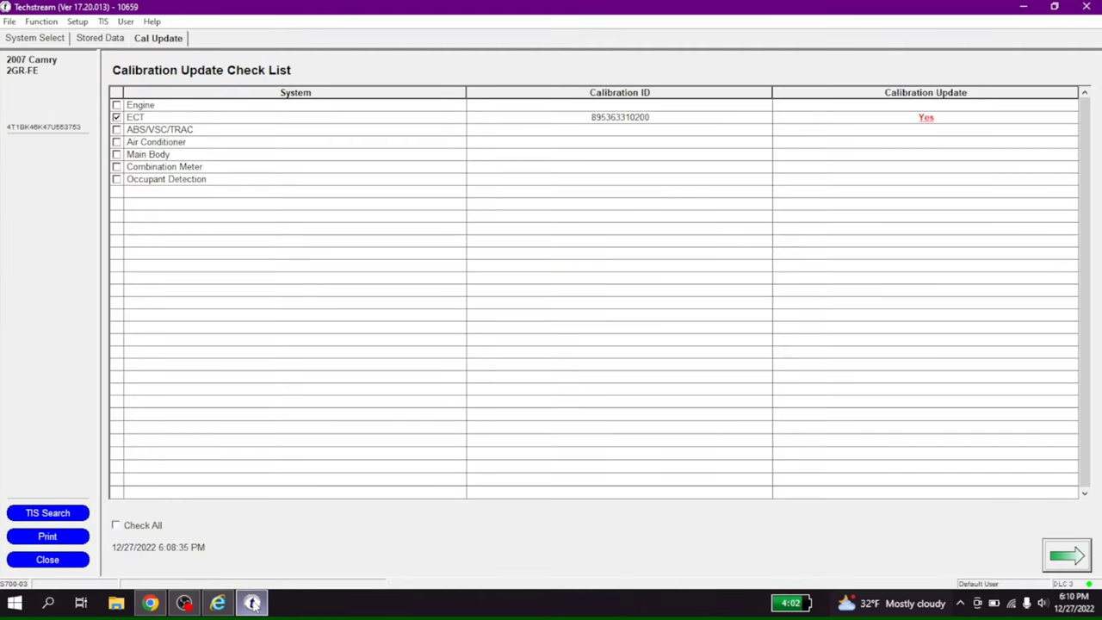
left_click(253, 604)
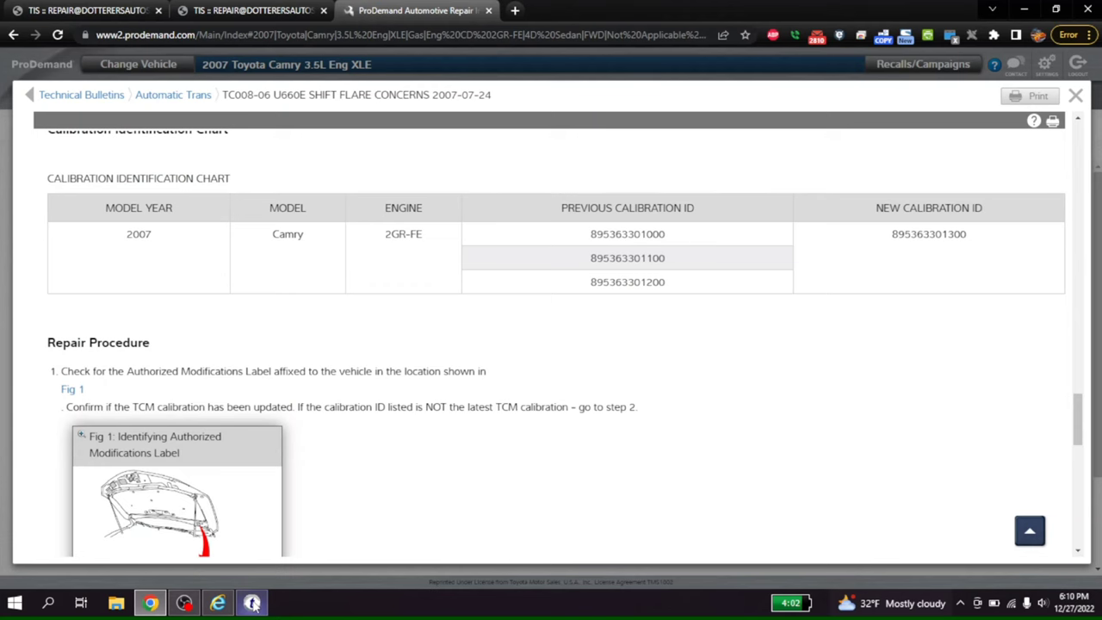
left_click(252, 603)
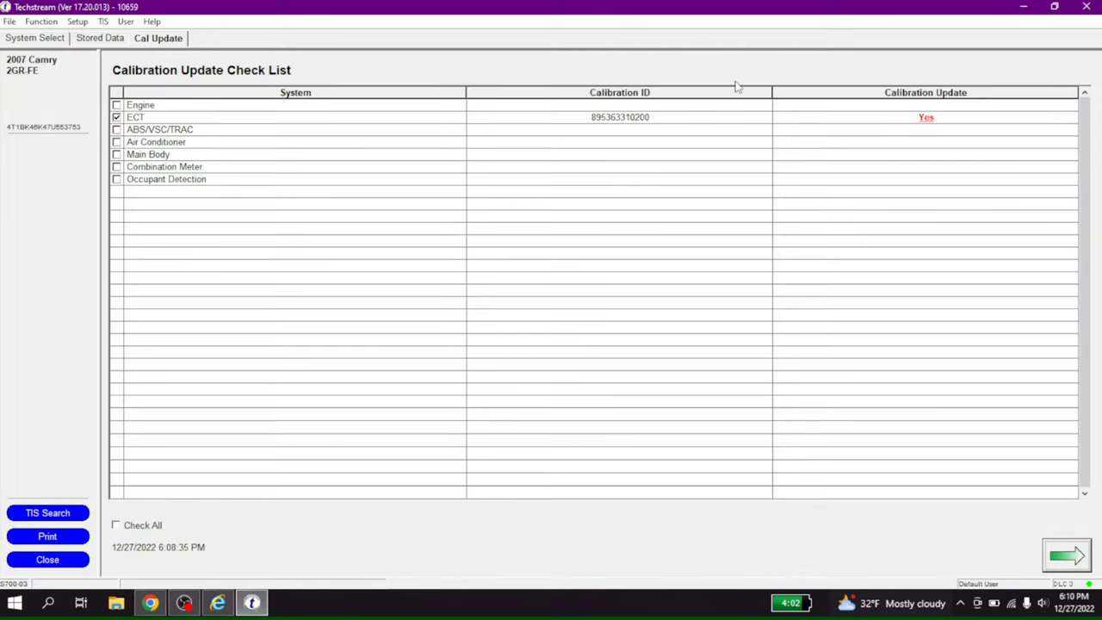
left_click(926, 119)
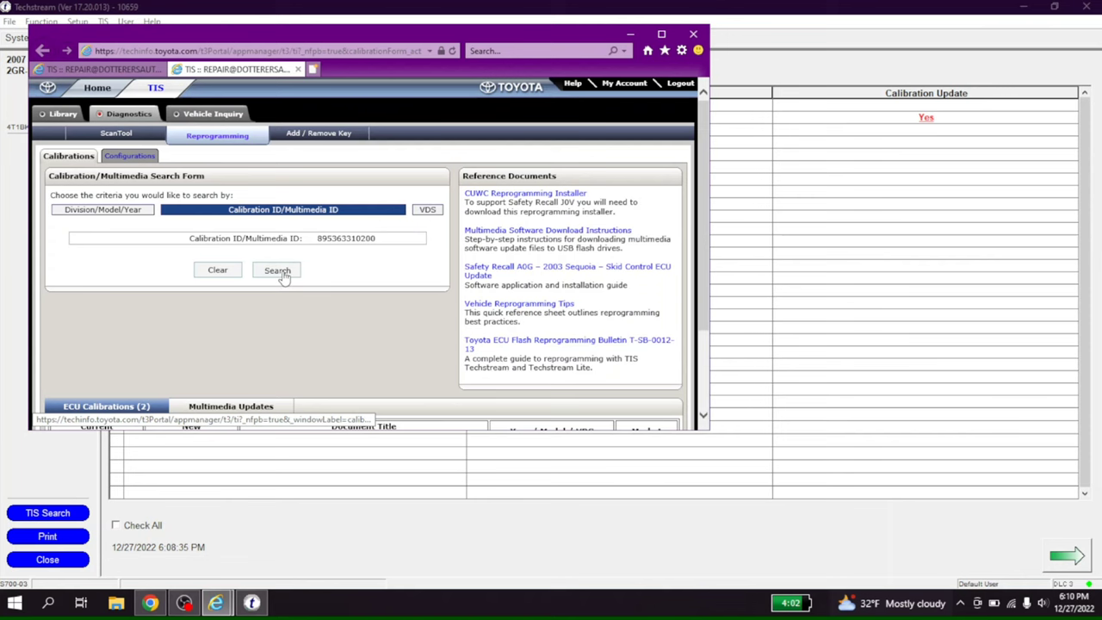
left_click(277, 270)
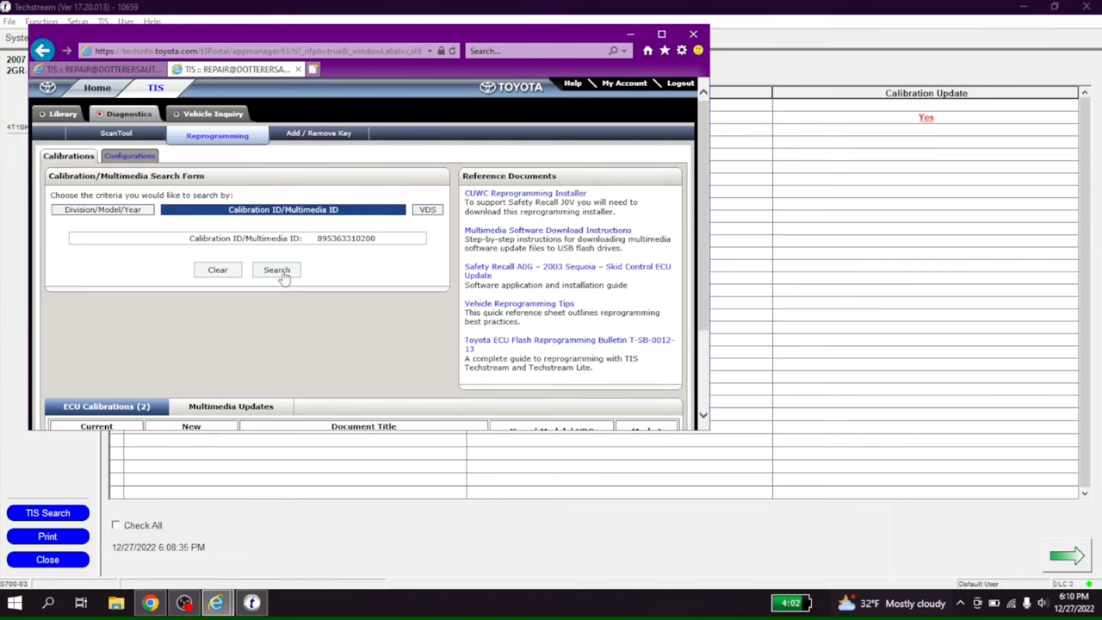
left_click(662, 34)
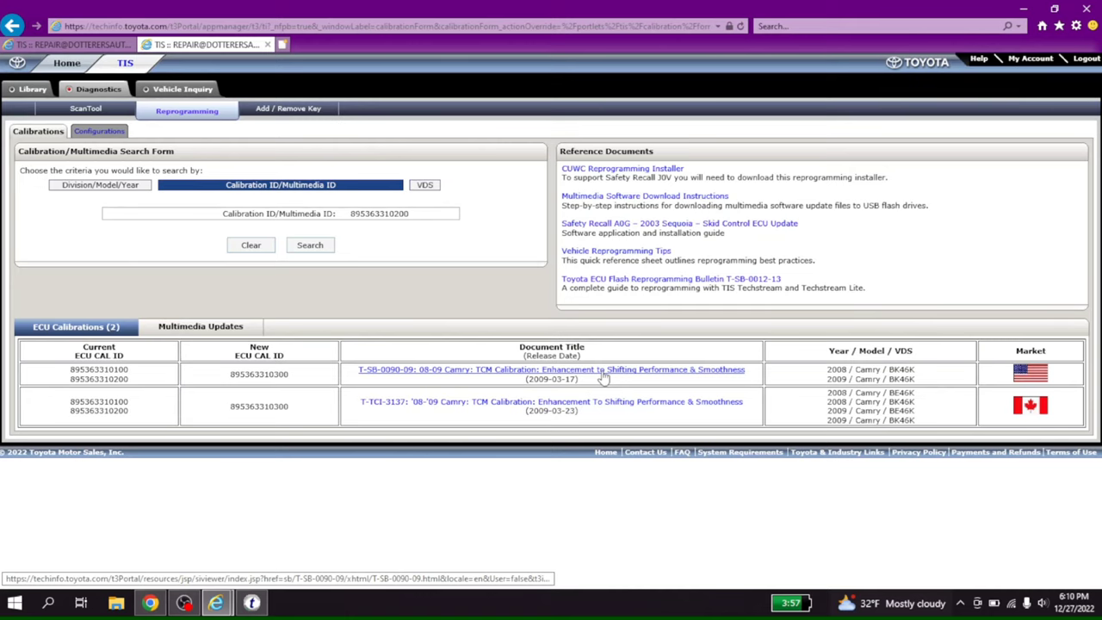
Open TSB T-SB-0090-09 full-screen, scroll to page 2, and print it.
left_click(604, 377)
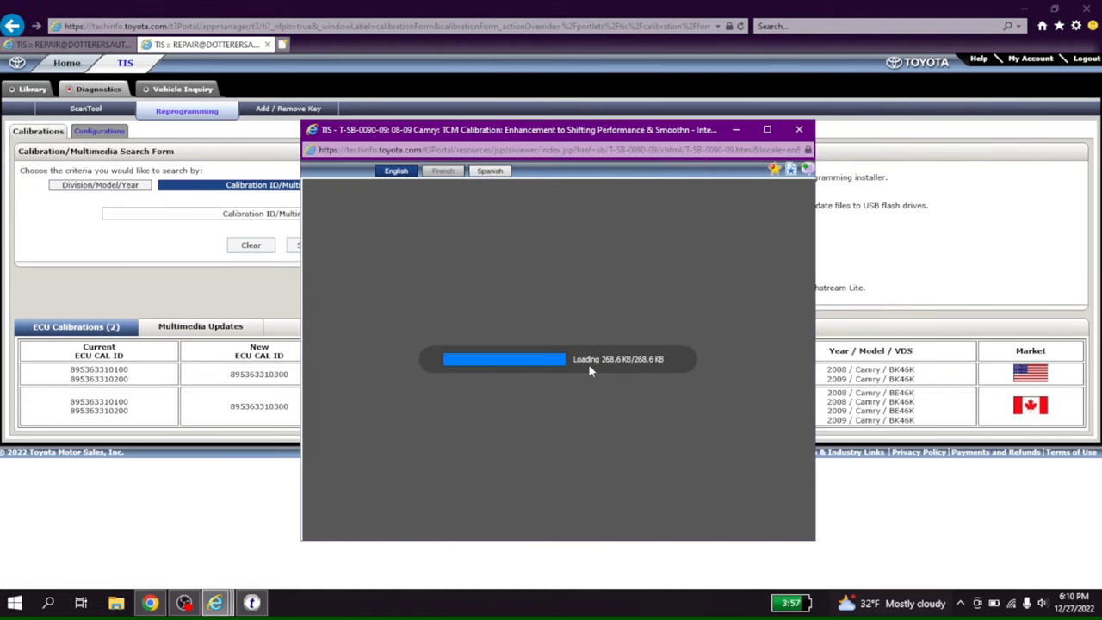
left_click(768, 130)
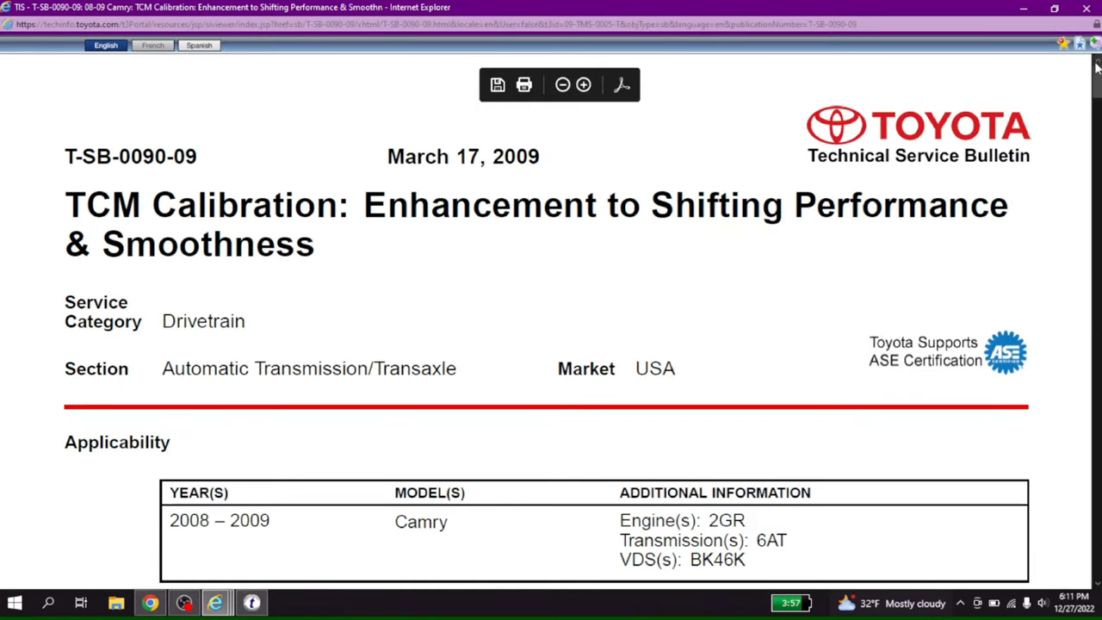
left_click_drag(1096, 70, 1083, 165)
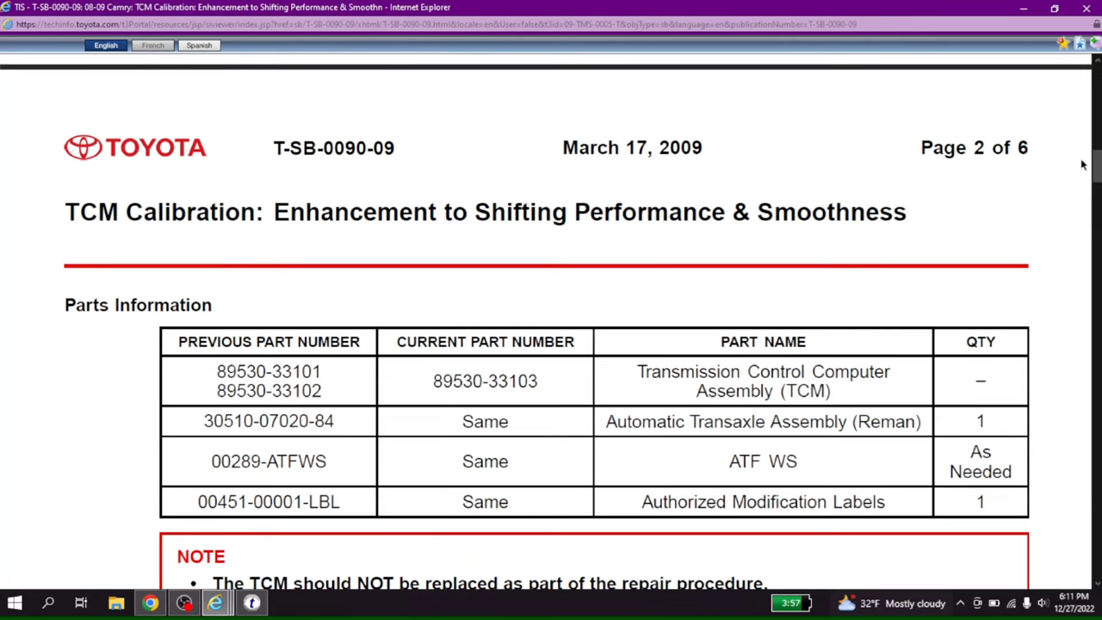
key("ctrl+p")
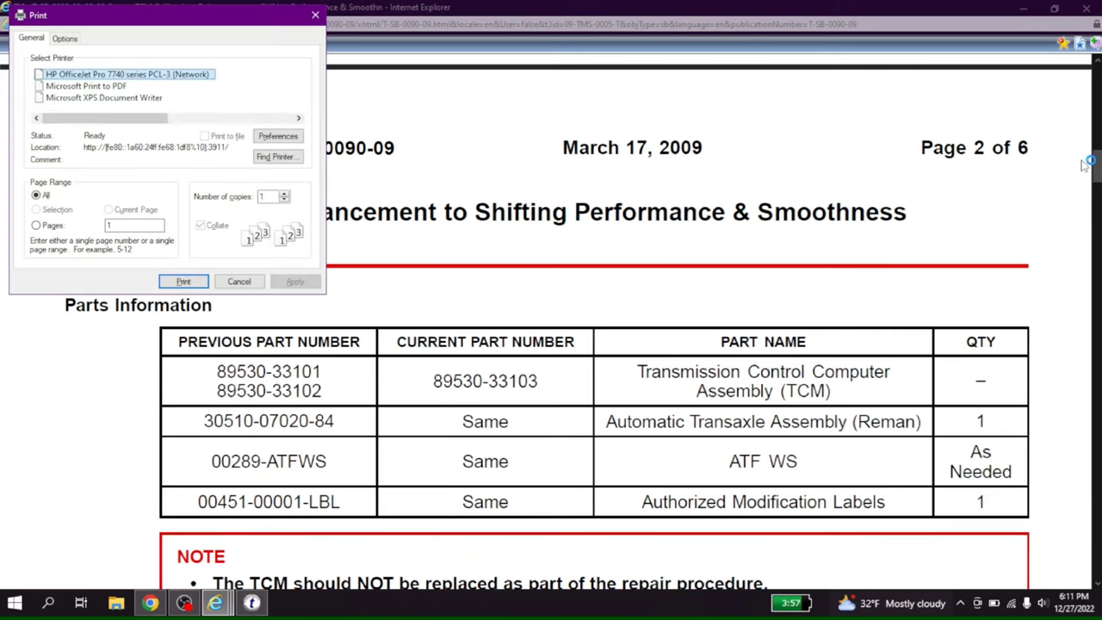
left_click(204, 281)
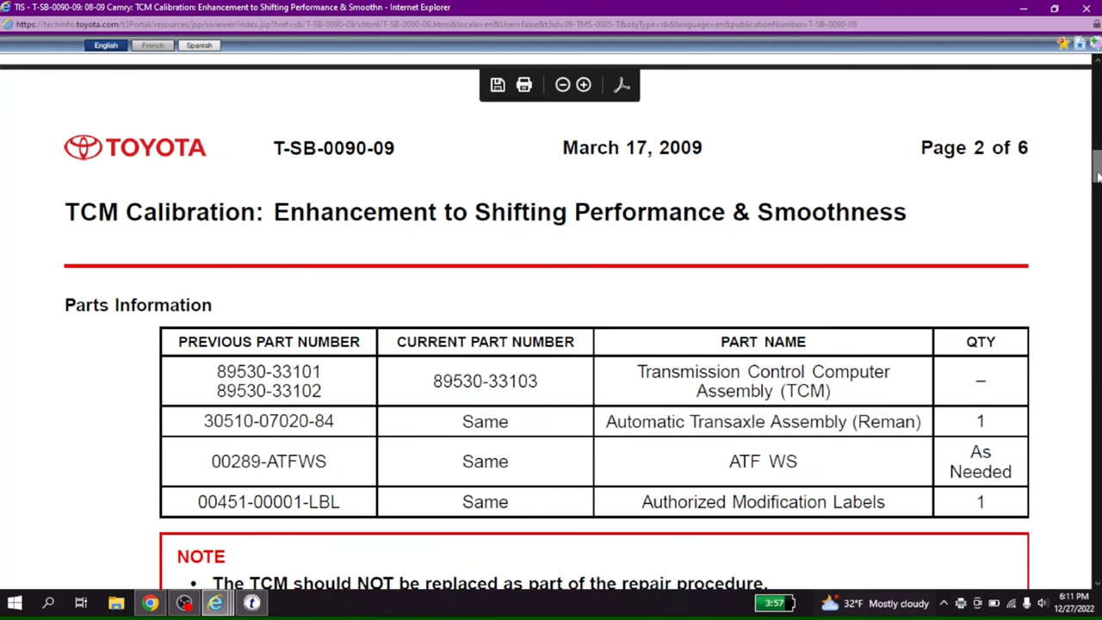
Scroll through pages 3–5 to the TCM flash step and open the referenced SS002-07 bulletin.
left_click_drag(1086, 183, 1042, 442)
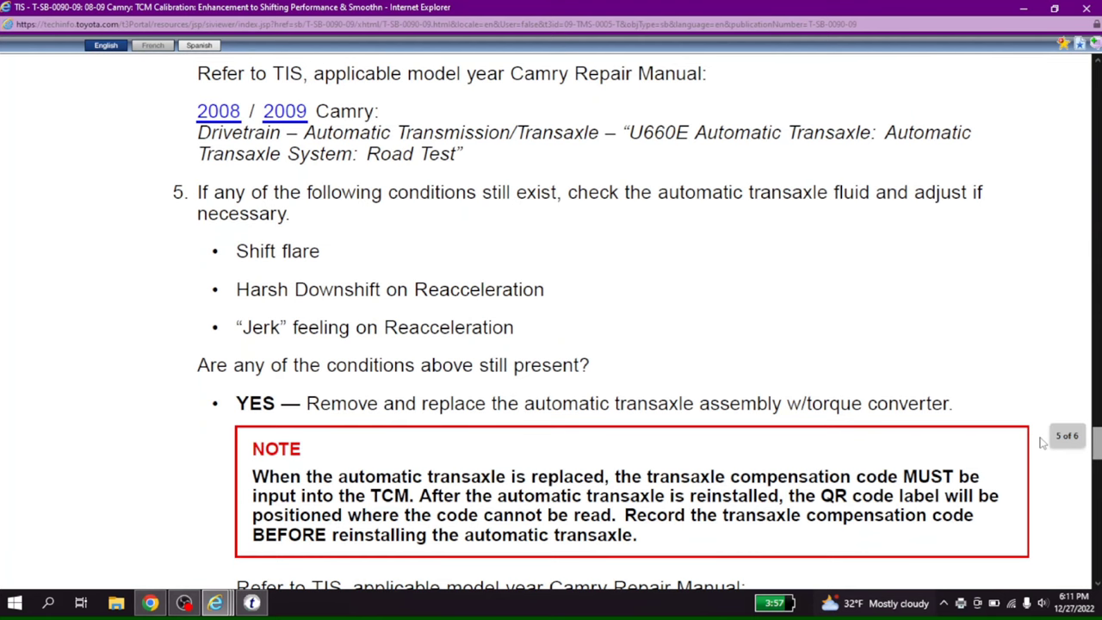
left_click_drag(1041, 441, 1038, 385)
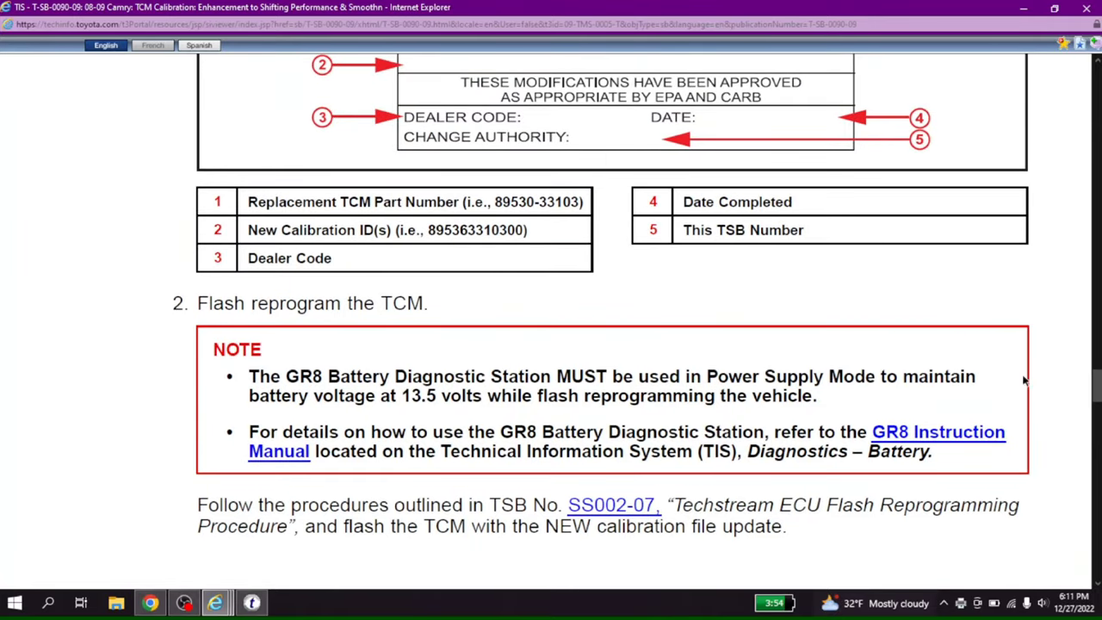
left_click(616, 507)
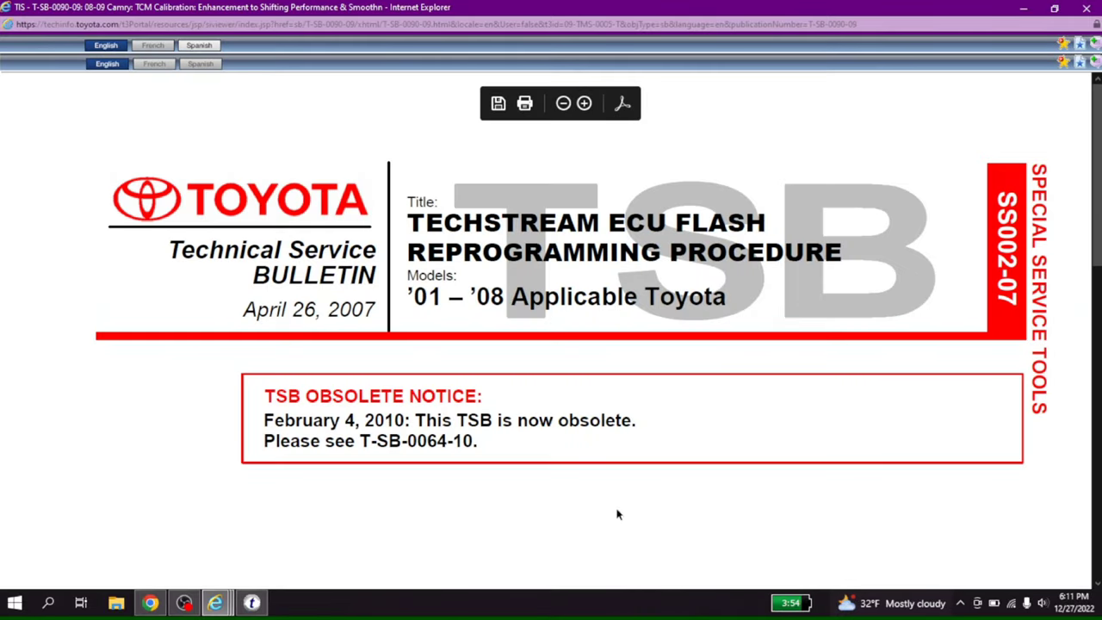
Close SS002-07, reopen T-SB-0090-09 full-screen, and scroll to its Parts Information table.
scroll(551, 344, "down", 5)
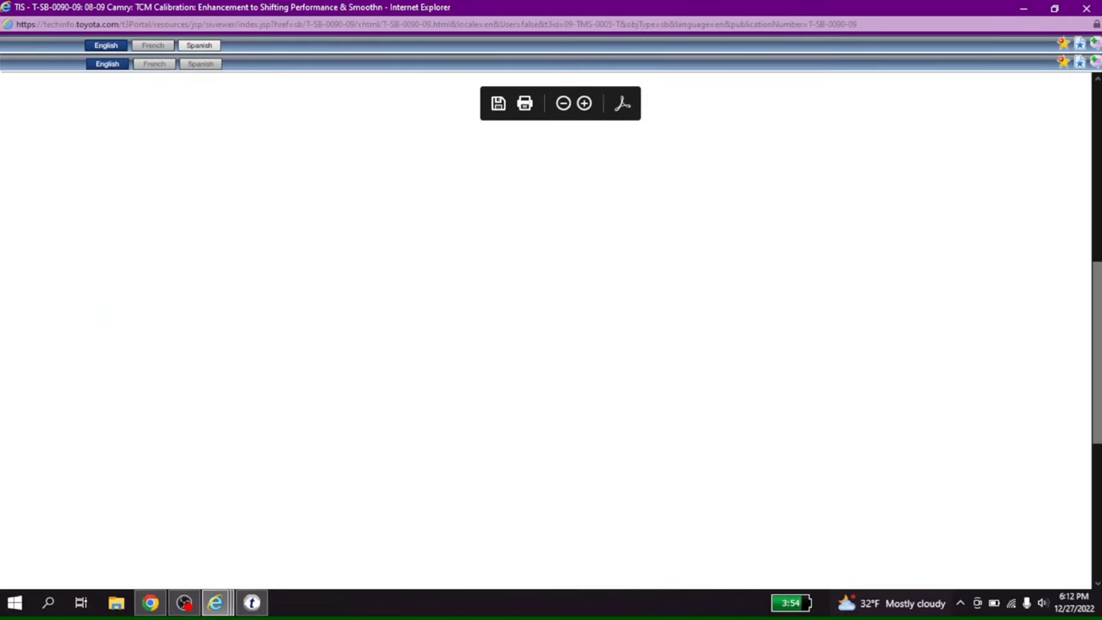
scroll(551, 344, "up", 5)
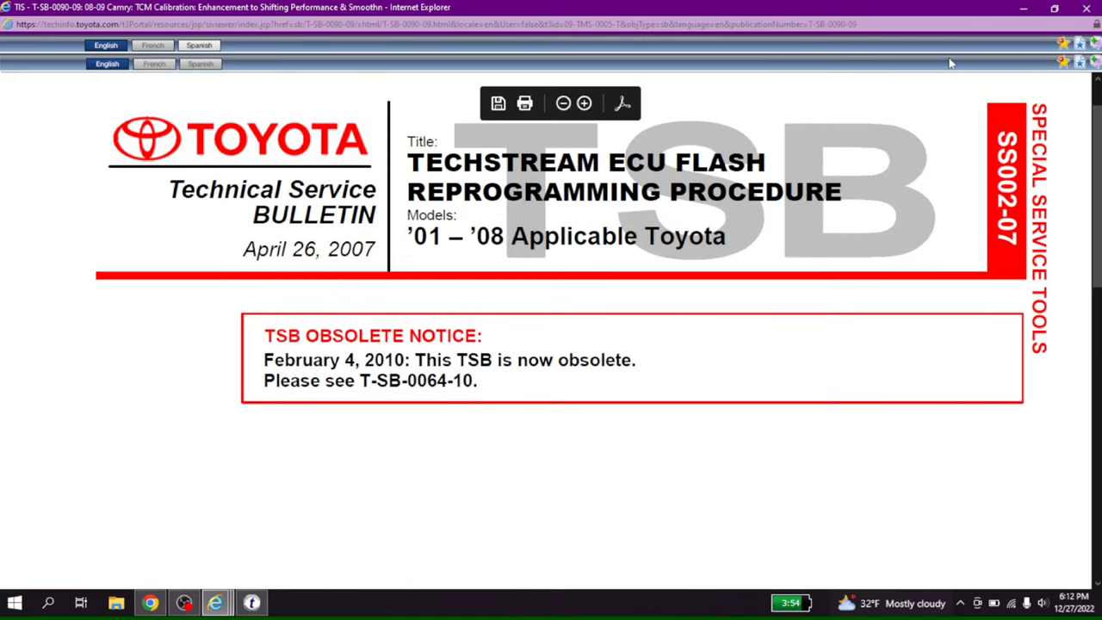
left_click(1086, 8)
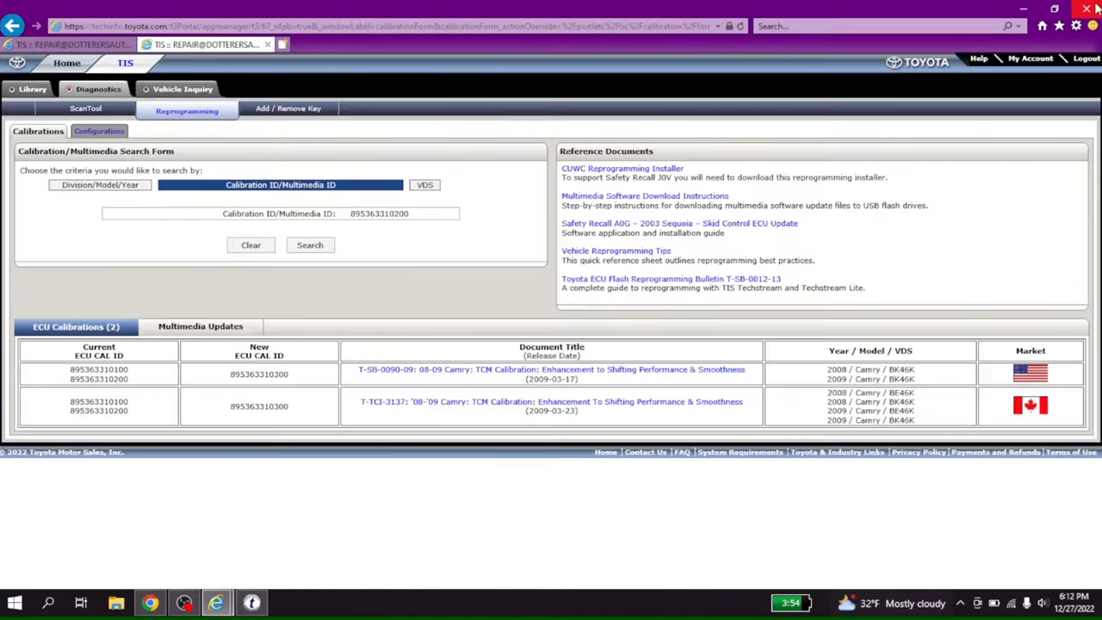
left_click(631, 376)
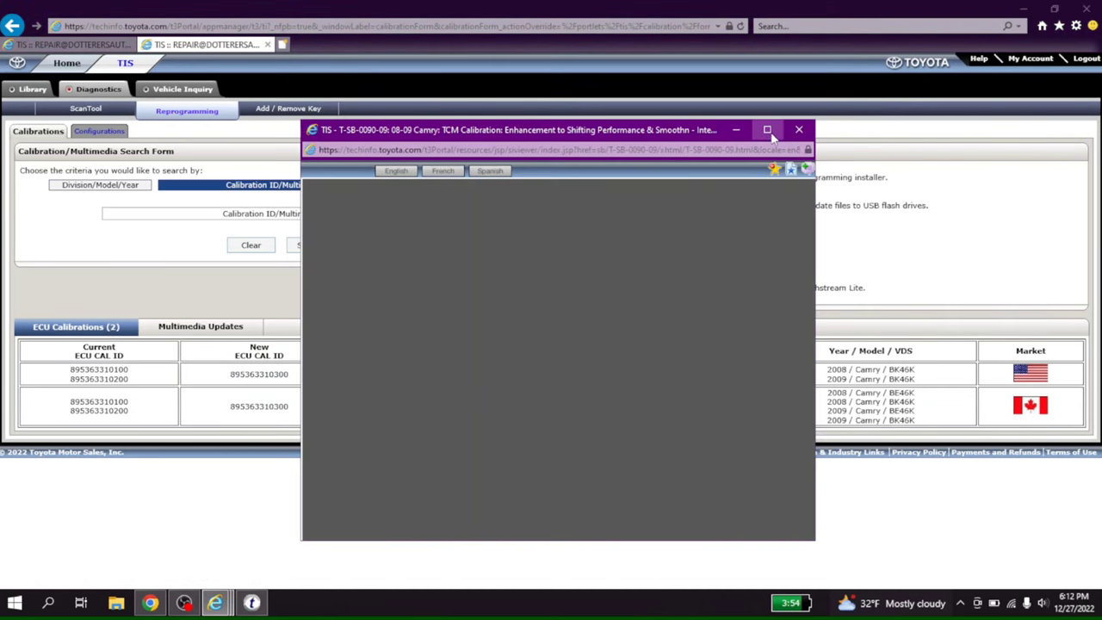
left_click(768, 131)
left_click_drag(1091, 91, 1053, 168)
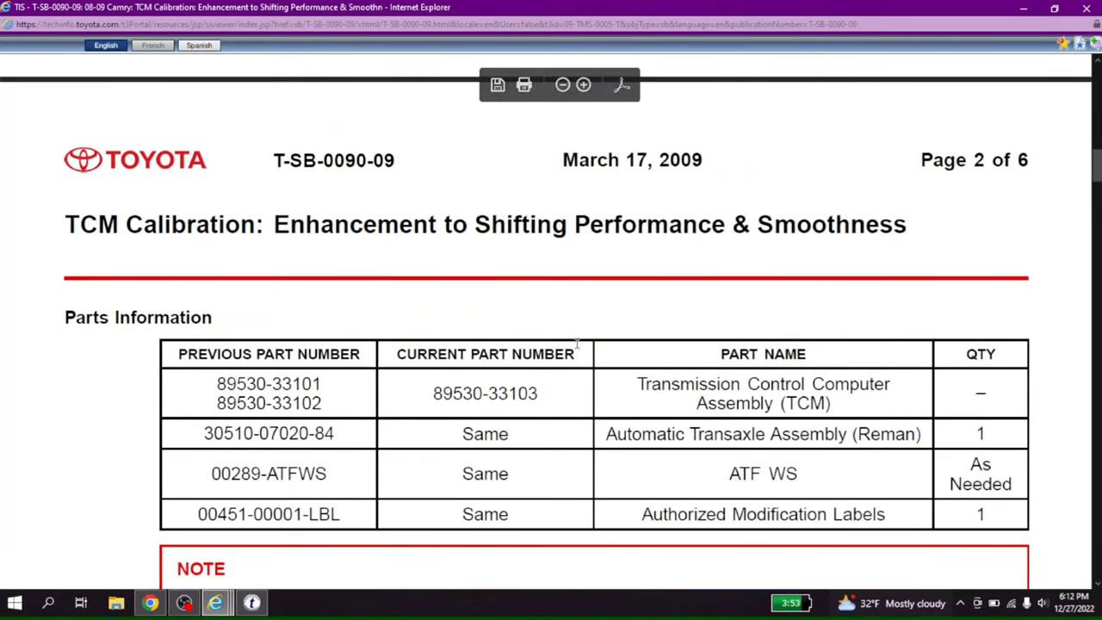
double_click(513, 392)
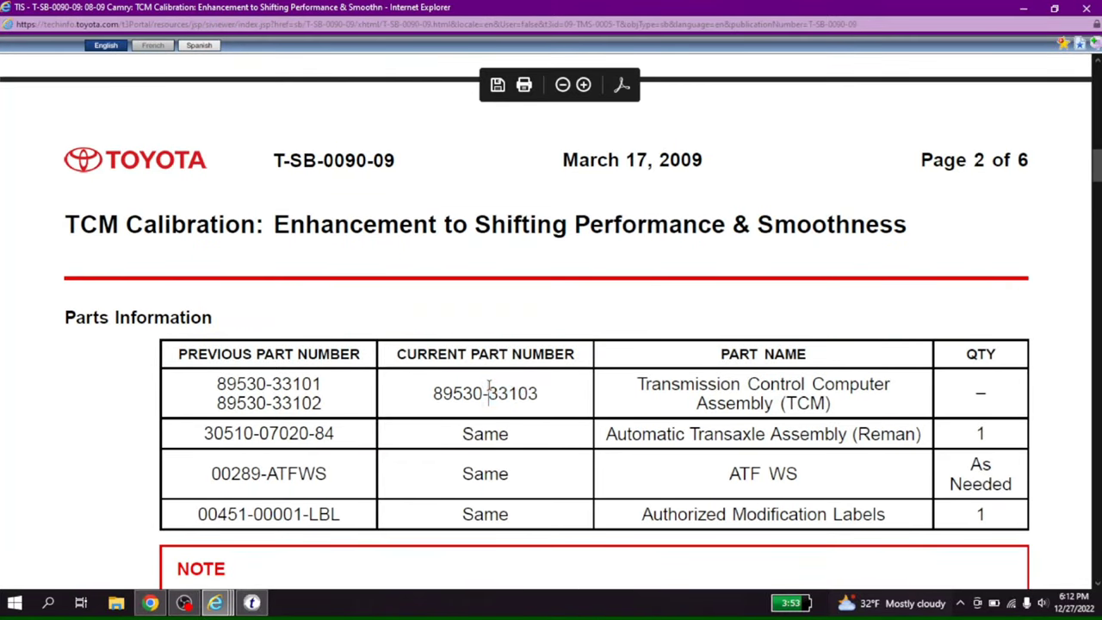
double_click(488, 392)
double_click(456, 393)
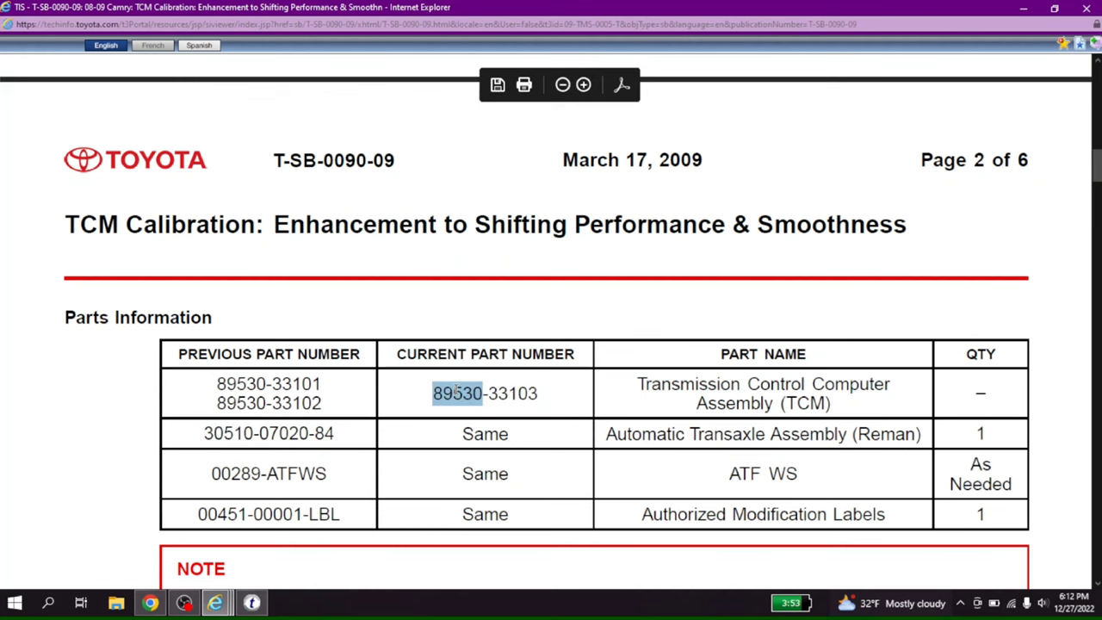
scroll(1071, 164, "up", 10)
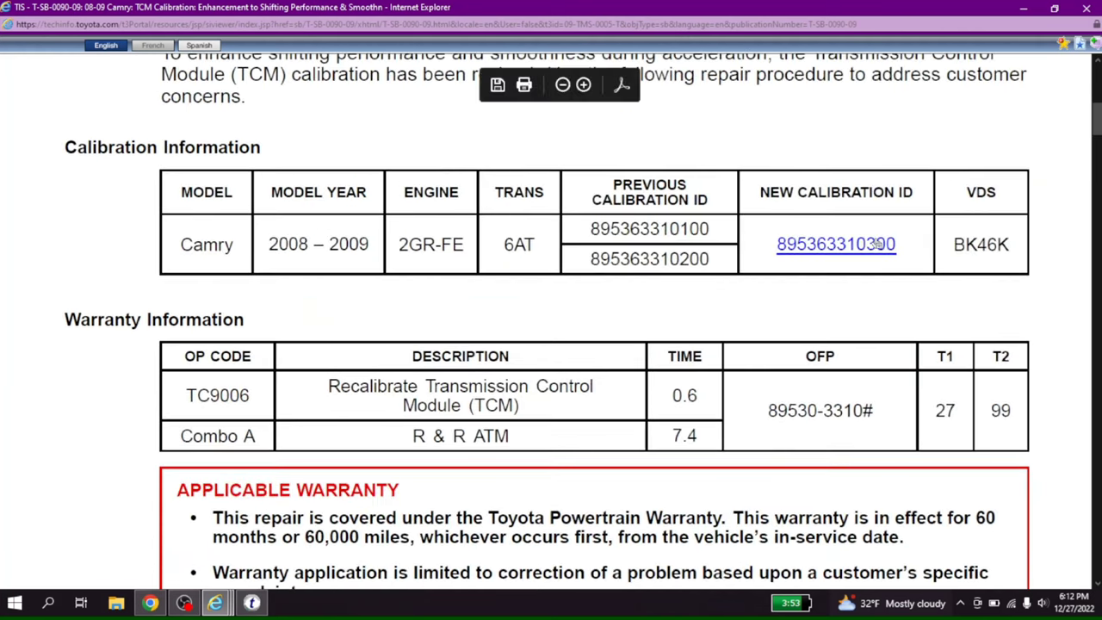
left_click(868, 245)
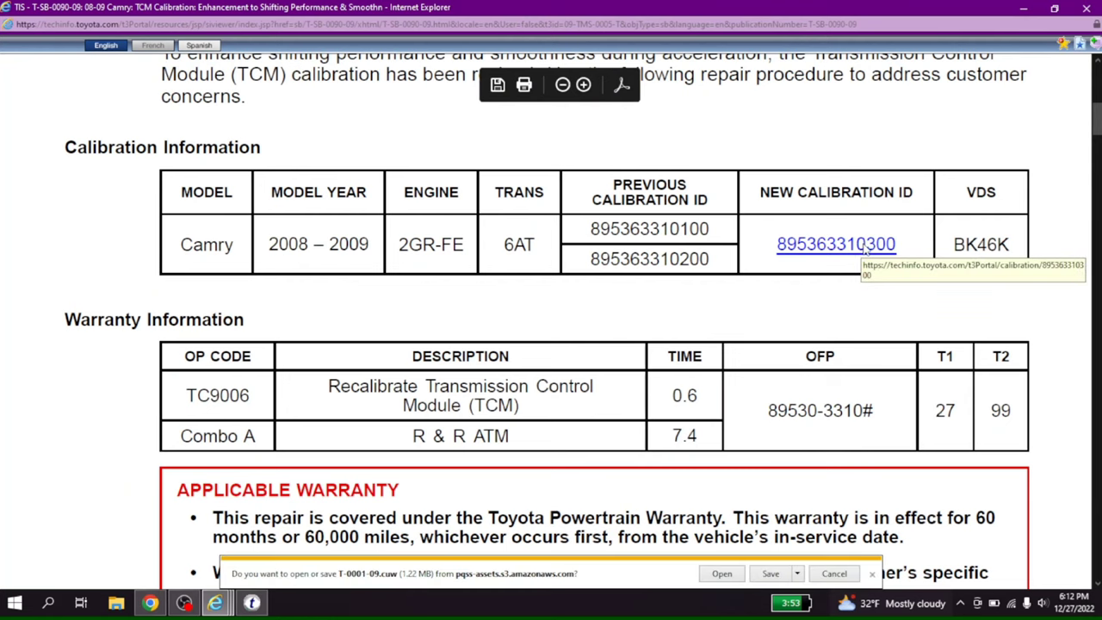
left_click(759, 575)
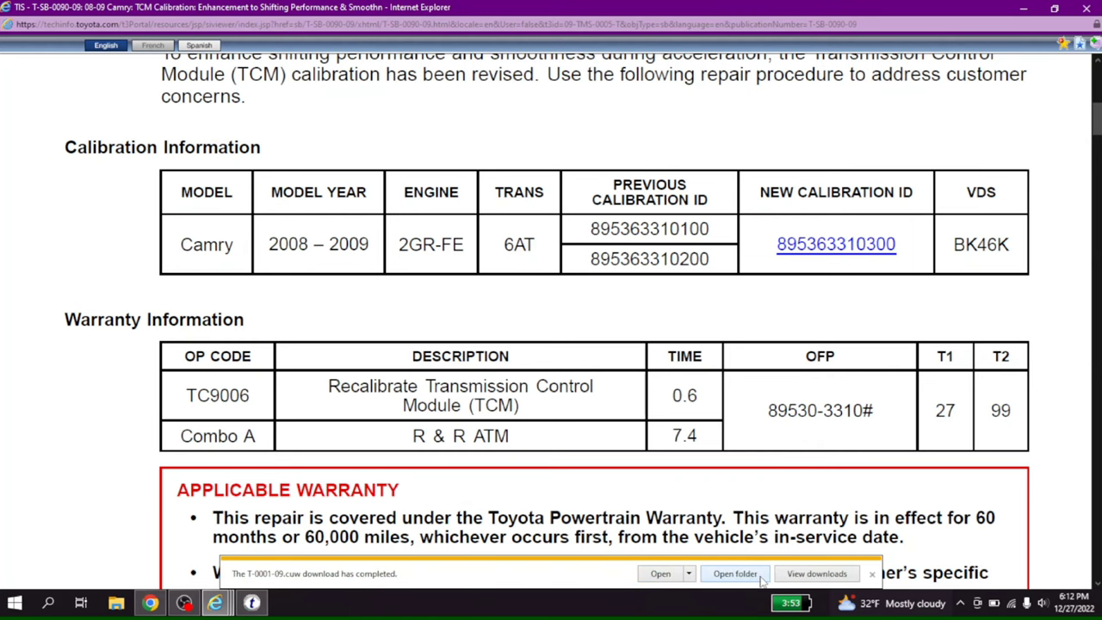
left_click(660, 574)
left_click(619, 368)
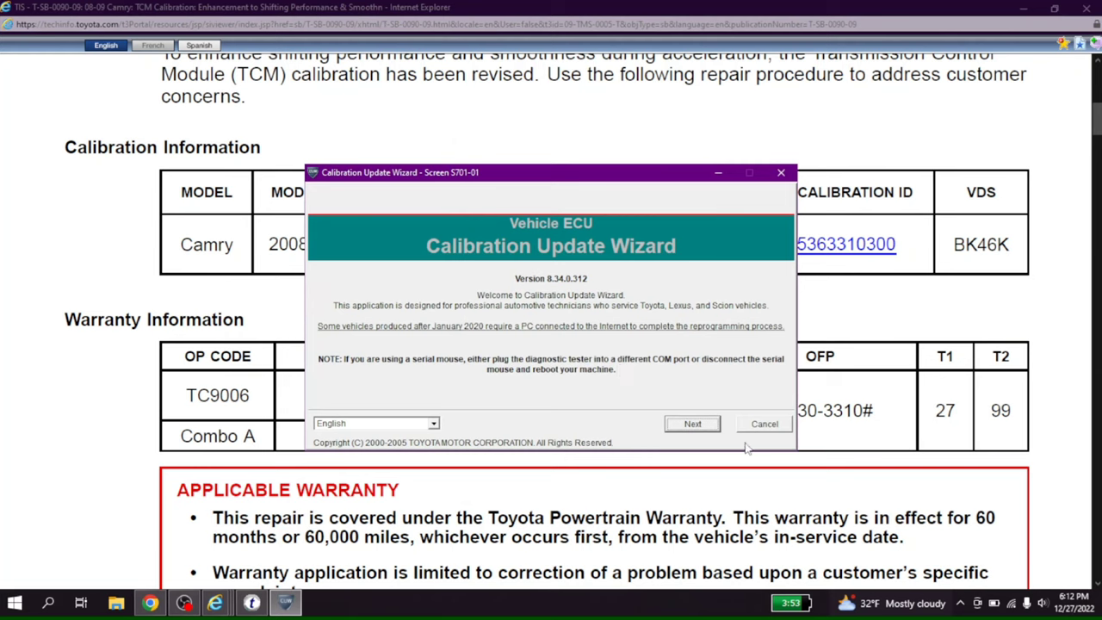
left_click(714, 427)
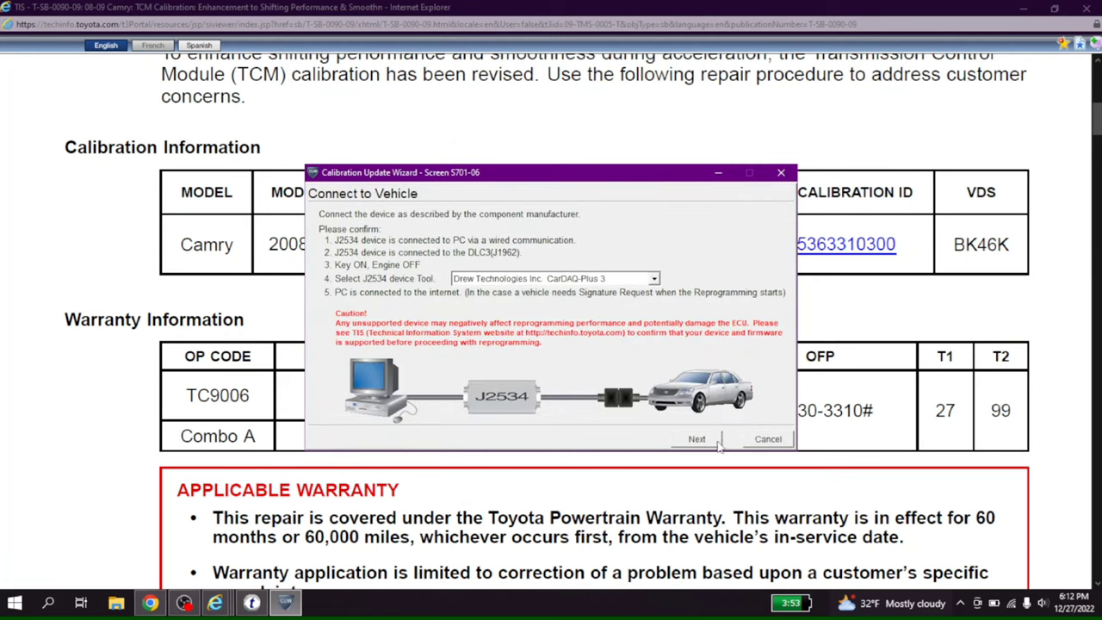
left_click(716, 440)
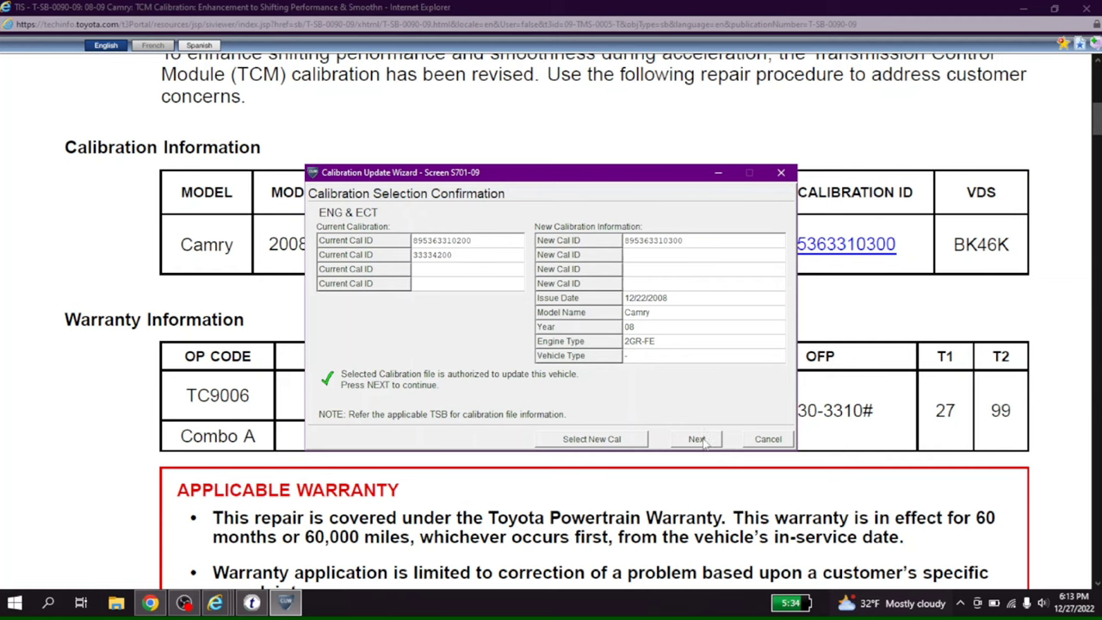
left_click(702, 439)
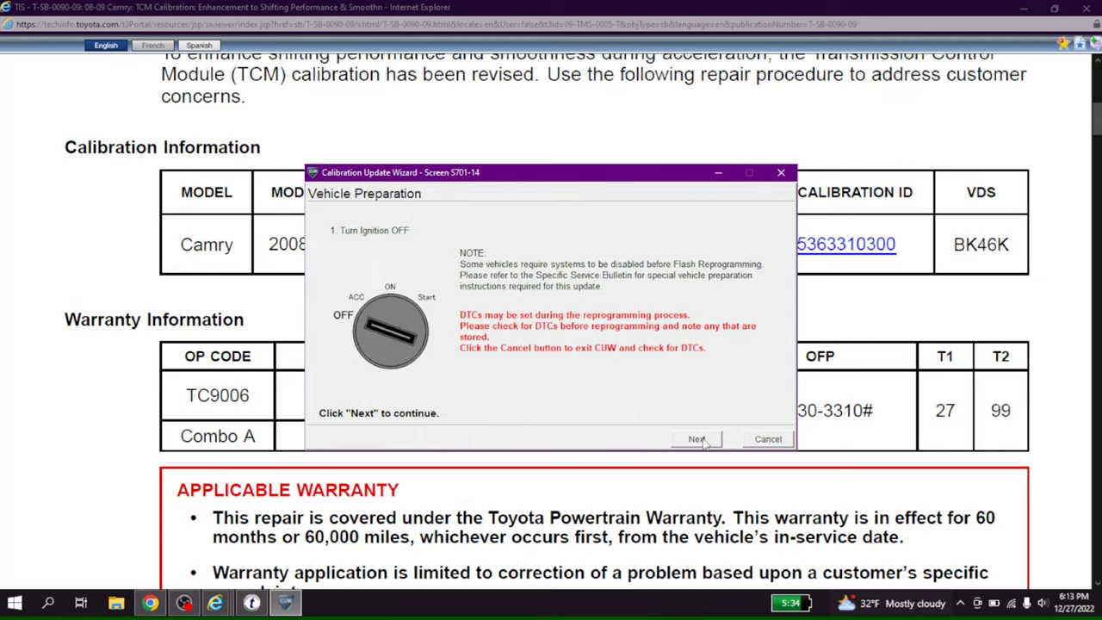
left_click(699, 439)
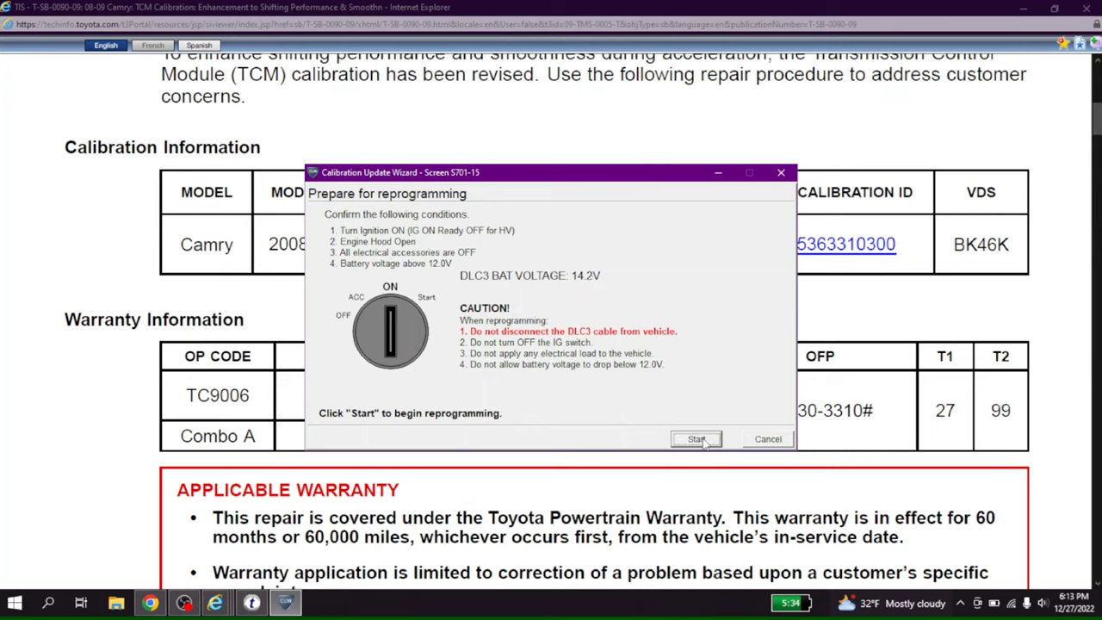
Start the TCM reprogramming and let the flash run to completion.
left_click(696, 439)
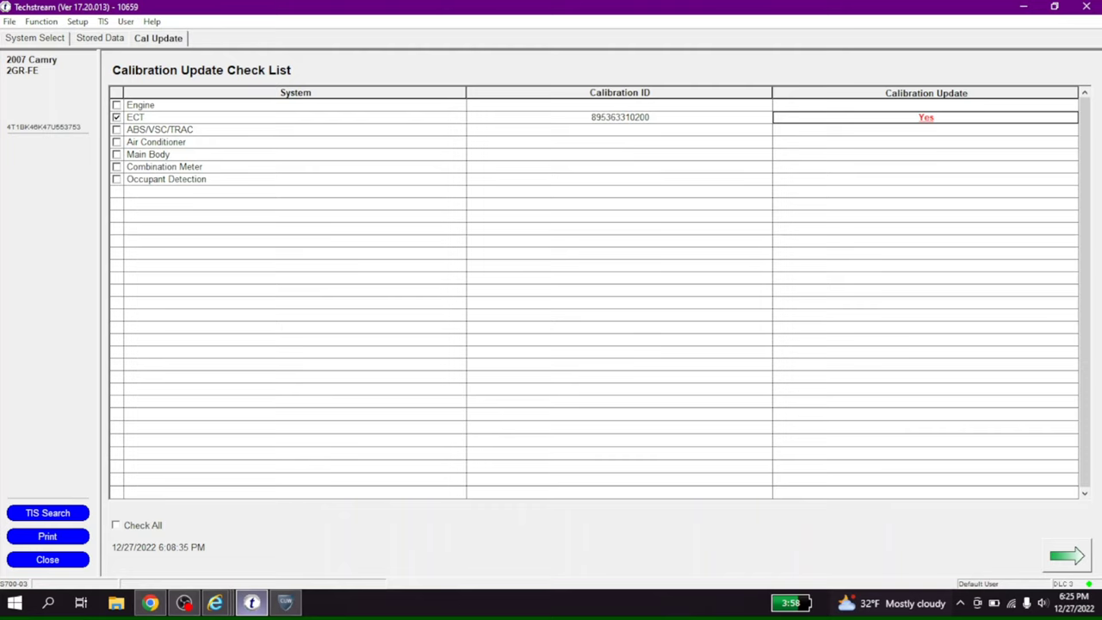
left_click(288, 605)
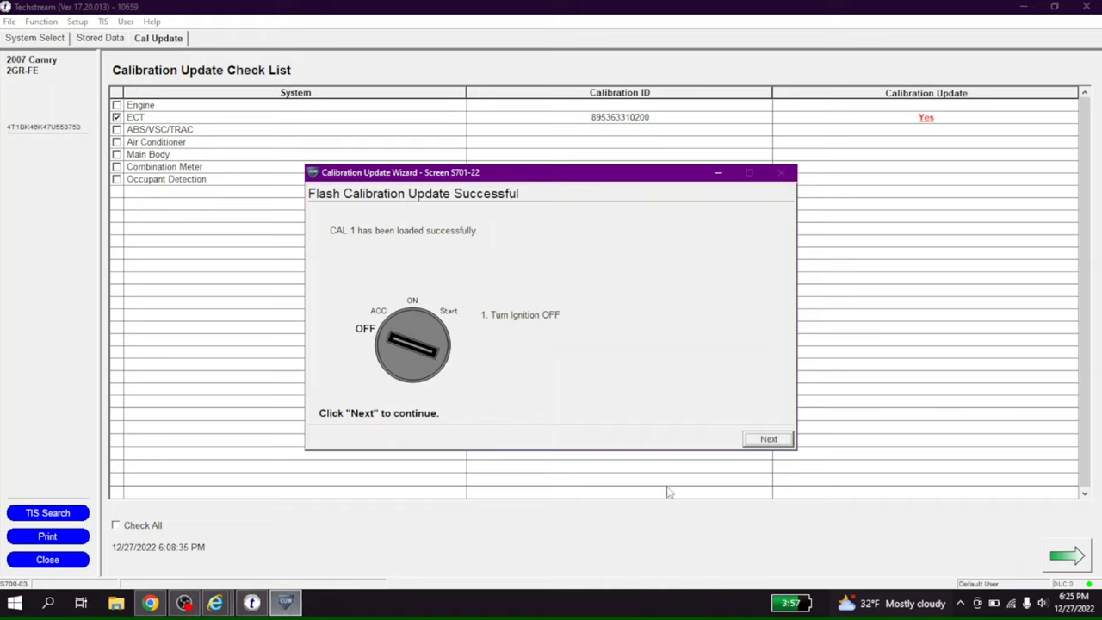
left_click(754, 443)
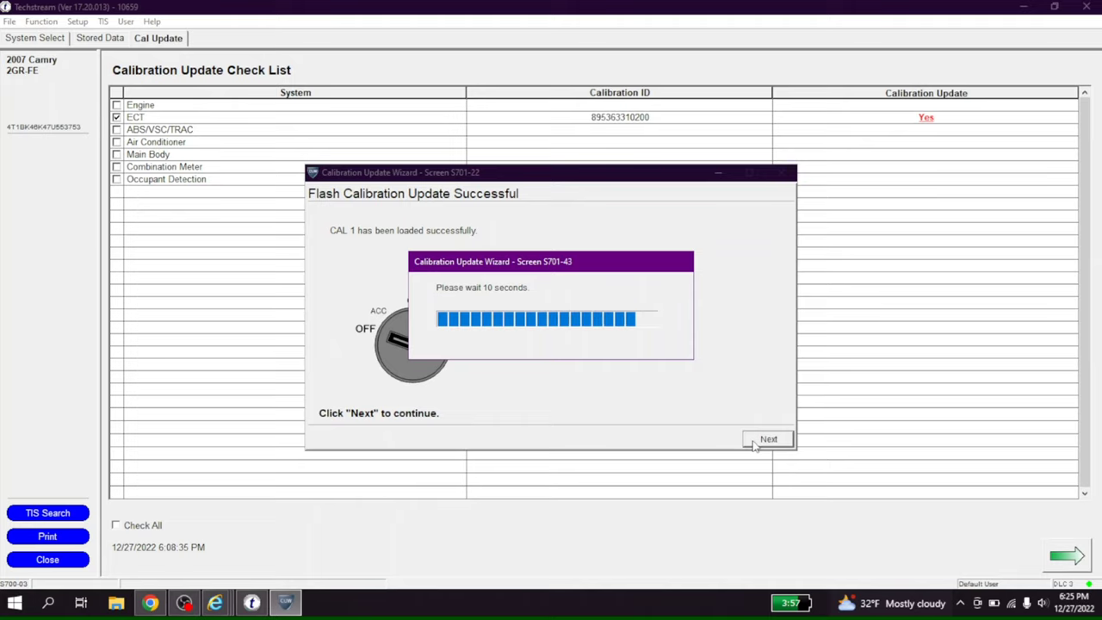
left_click(766, 439)
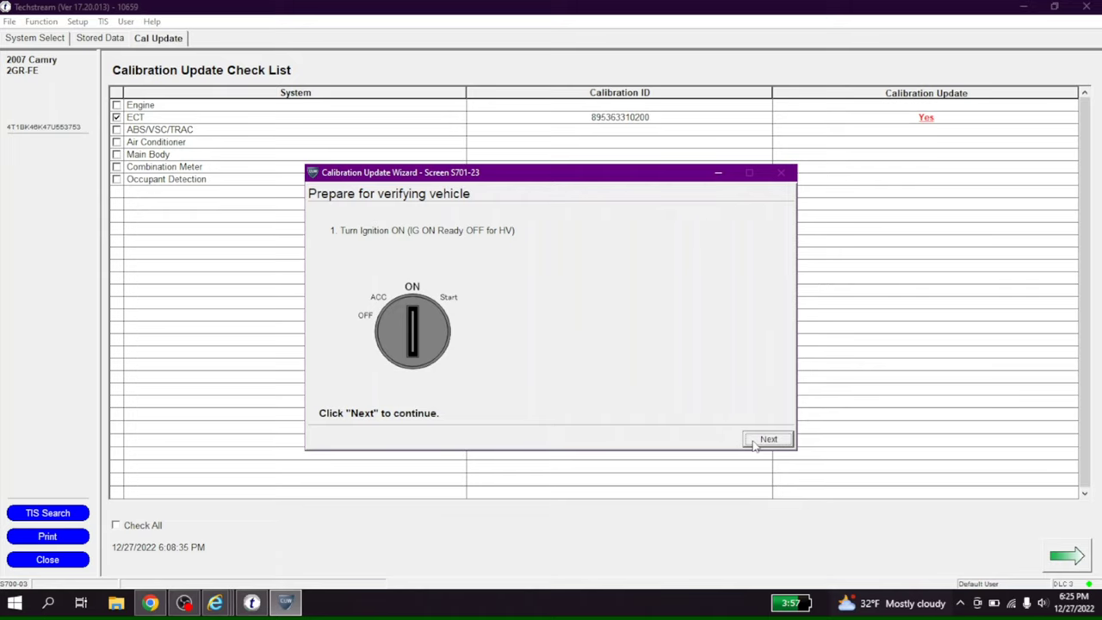
left_click(754, 442)
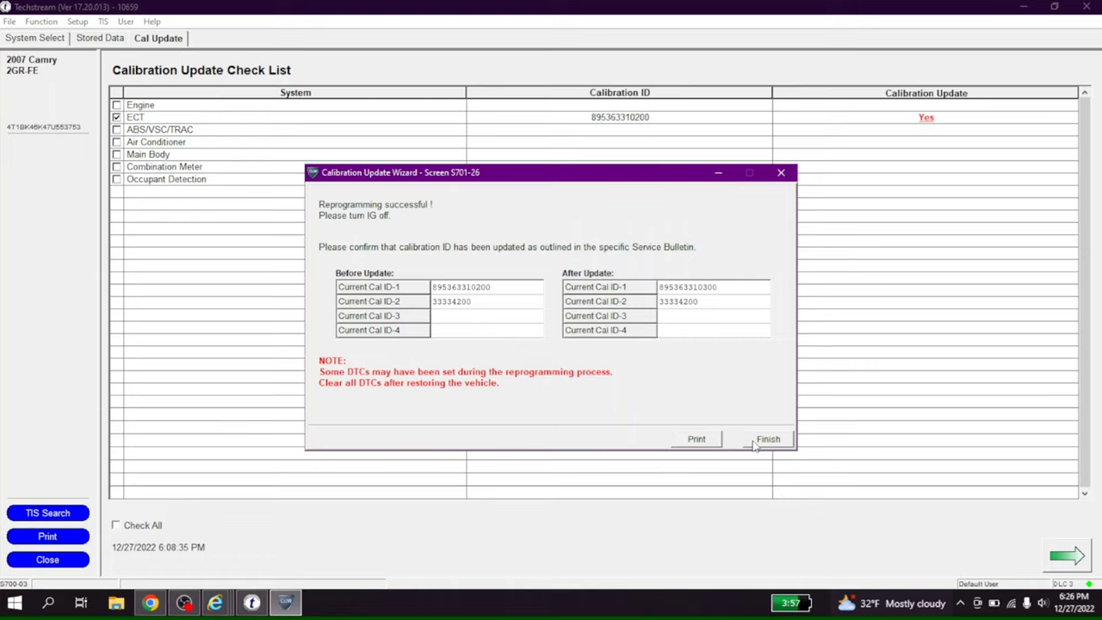
left_click(714, 441)
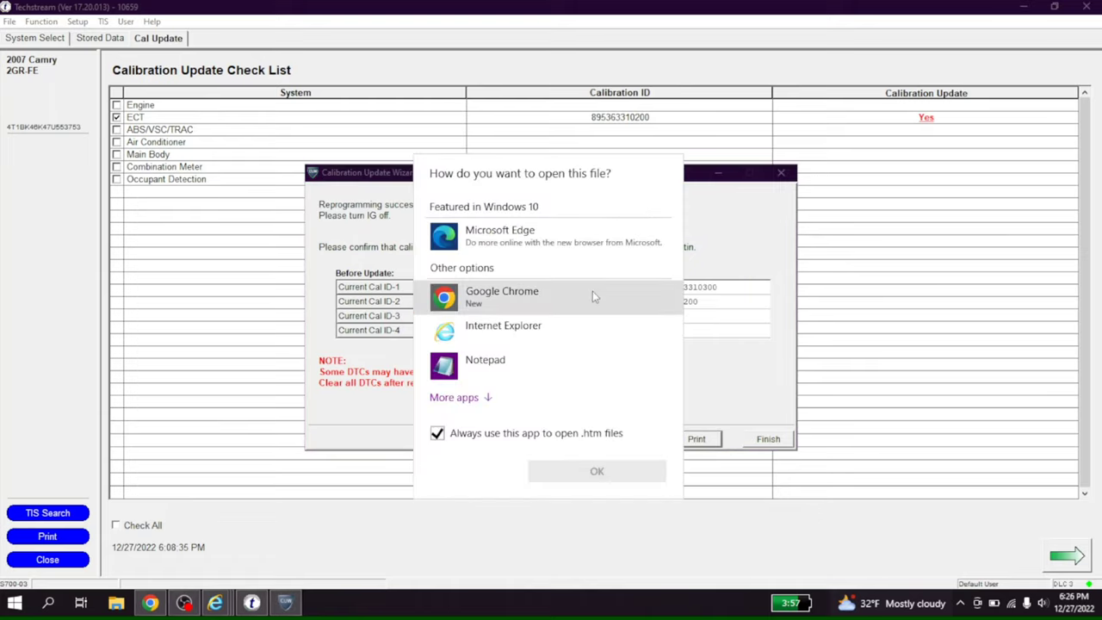
left_click(582, 293)
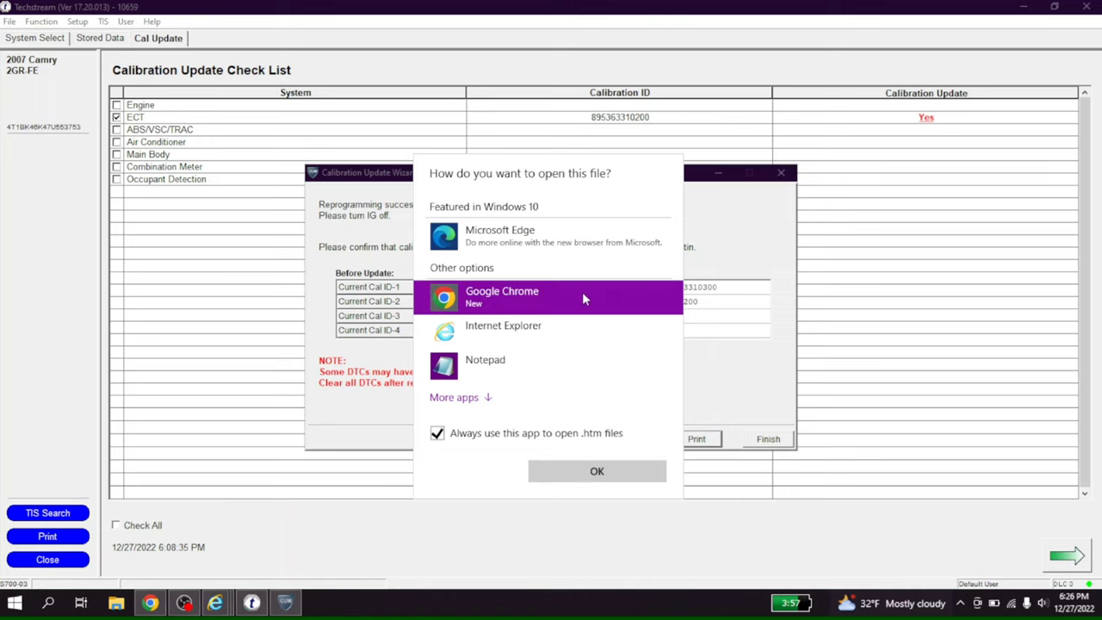
left_click(614, 471)
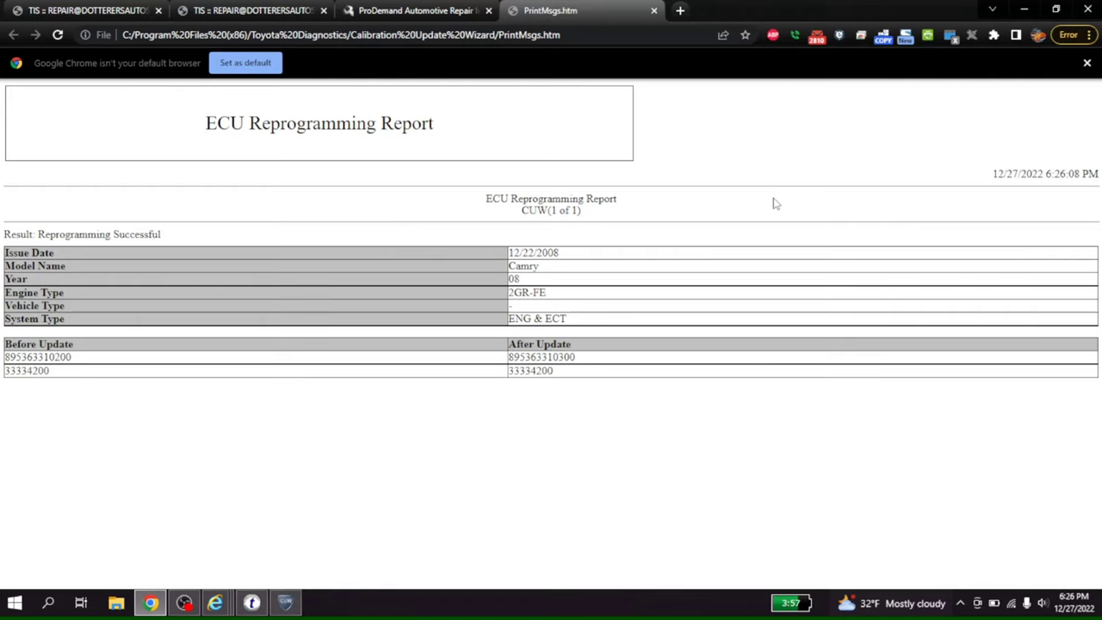
key("ctrl+p")
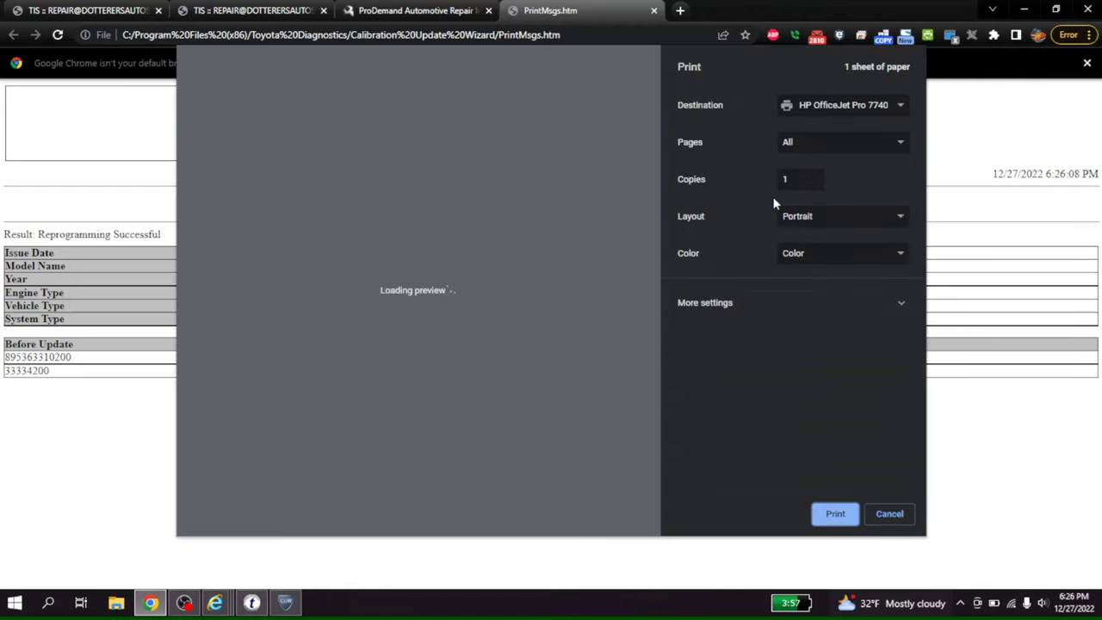
key("Return")
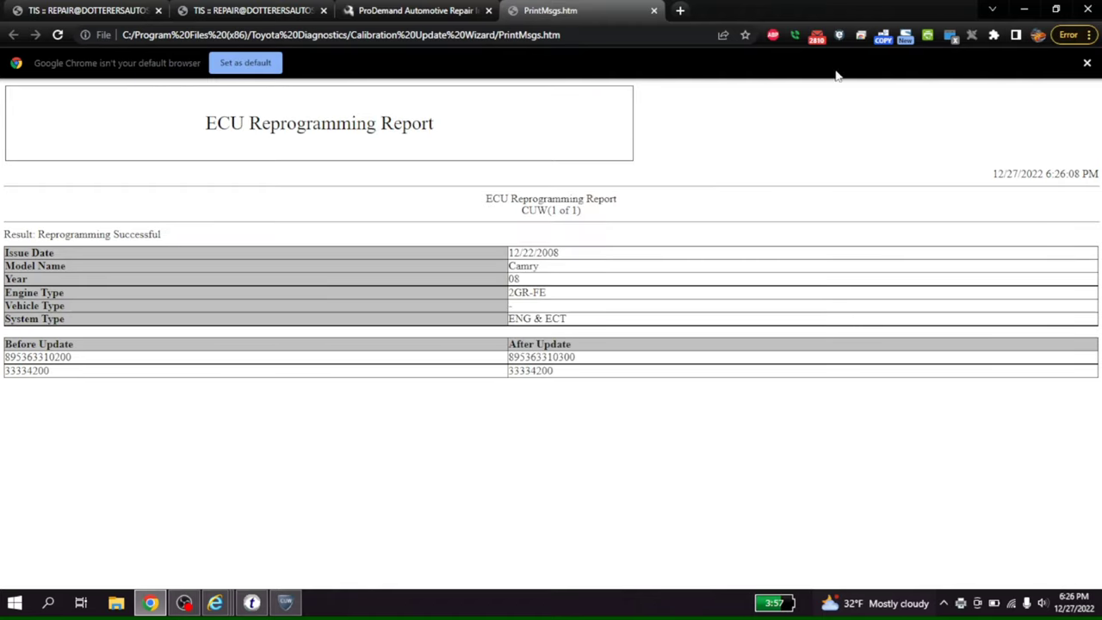
left_click(1024, 9)
left_click(763, 444)
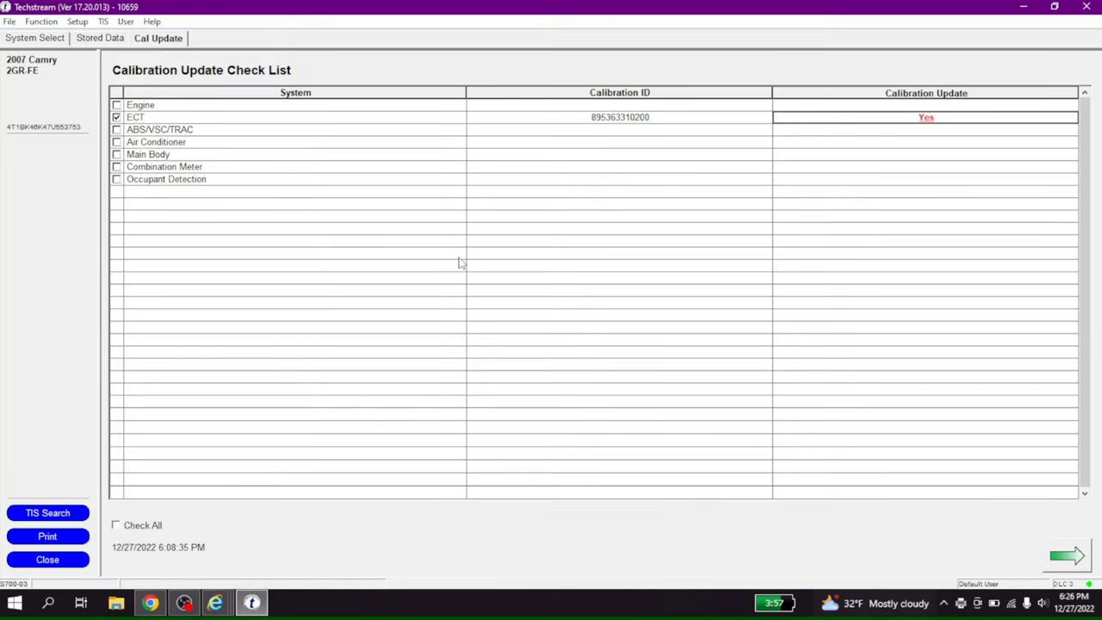
mouse_move(184, 603)
left_click(116, 526)
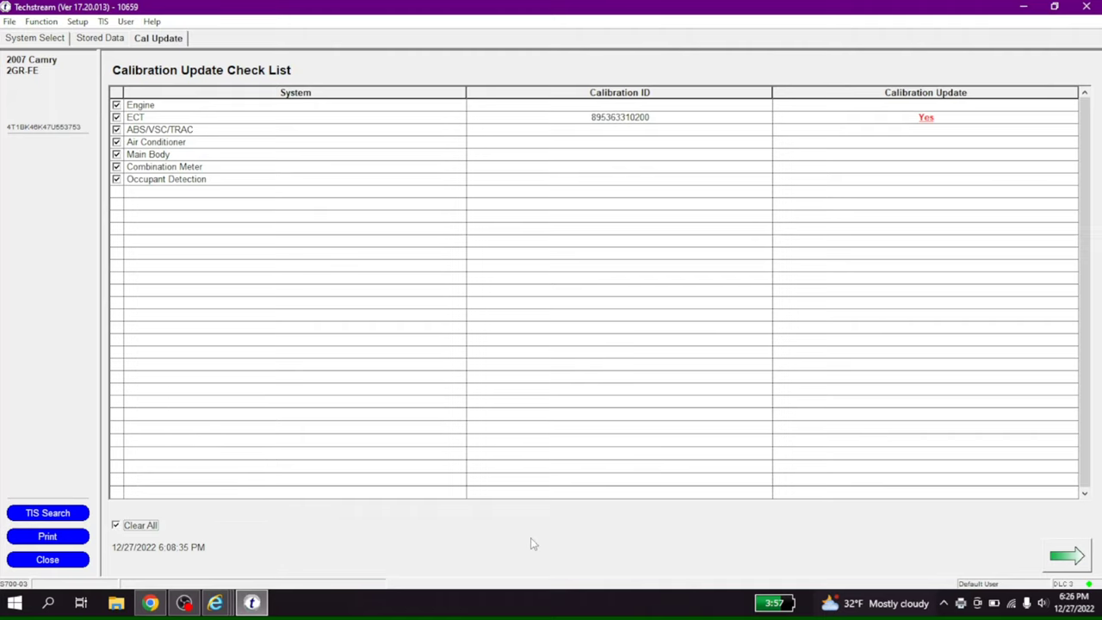
left_click(1067, 557)
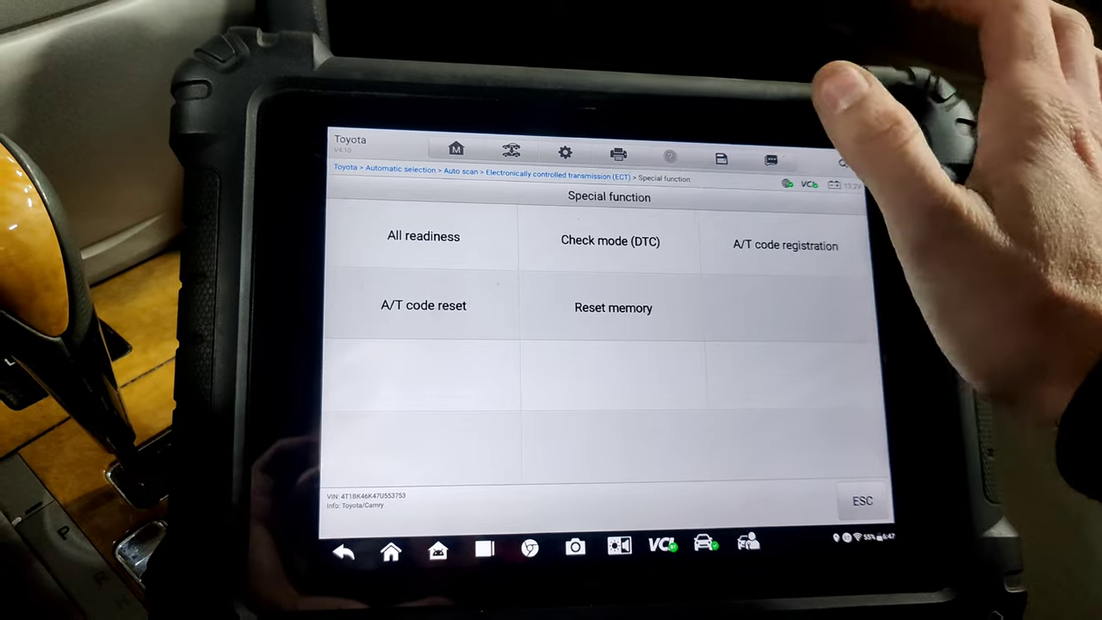
Open Reset memory from the ECT Special function menu.
left_click(671, 246)
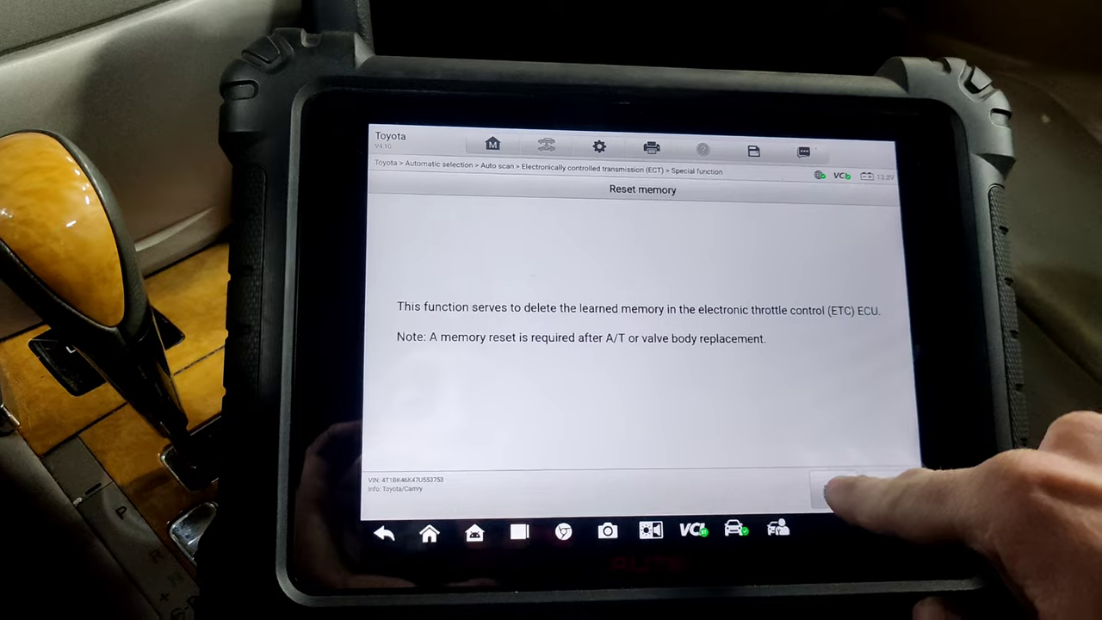
Start the transmission learned memory reset past the explanation screen.
left_click(869, 525)
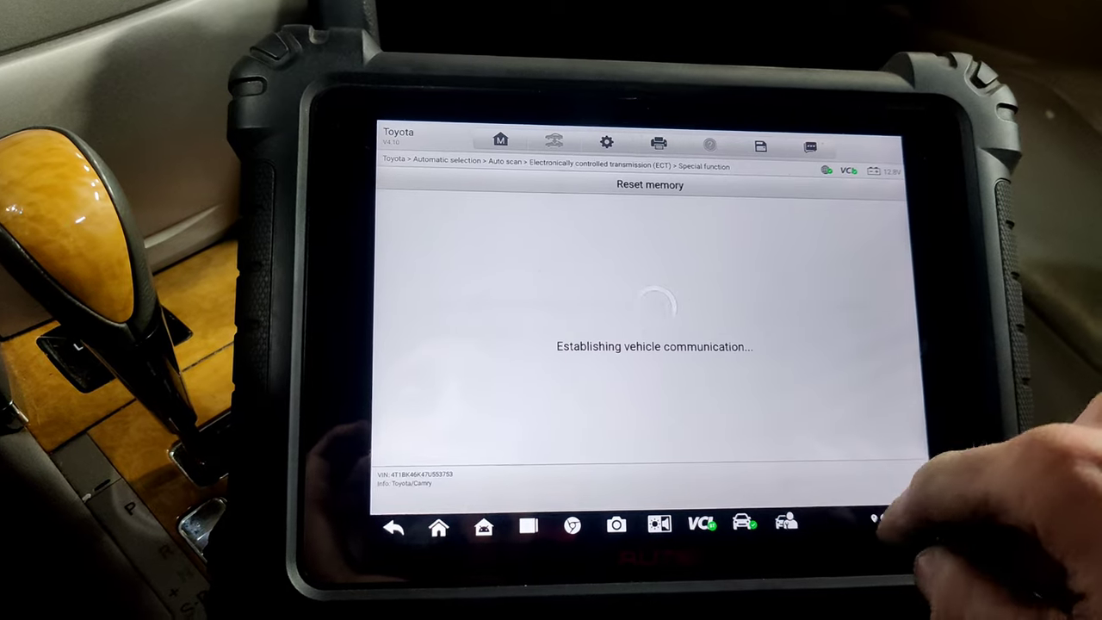